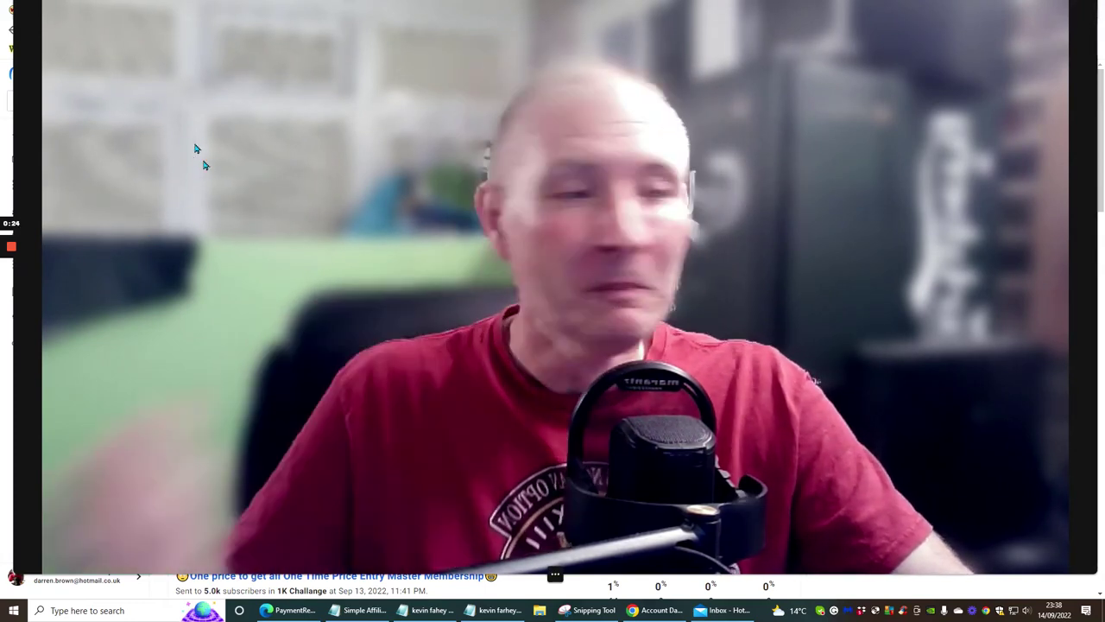
{"action": "mouse_move", "coordinate": [538, 576]}
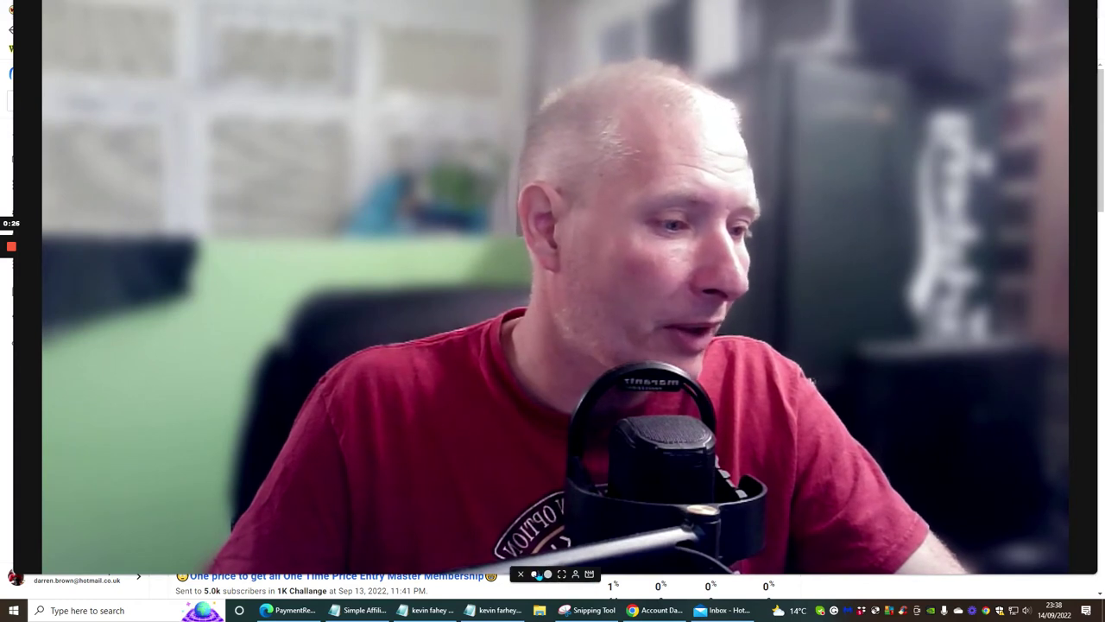
{"action": "left_click", "coordinate": [535, 574]}
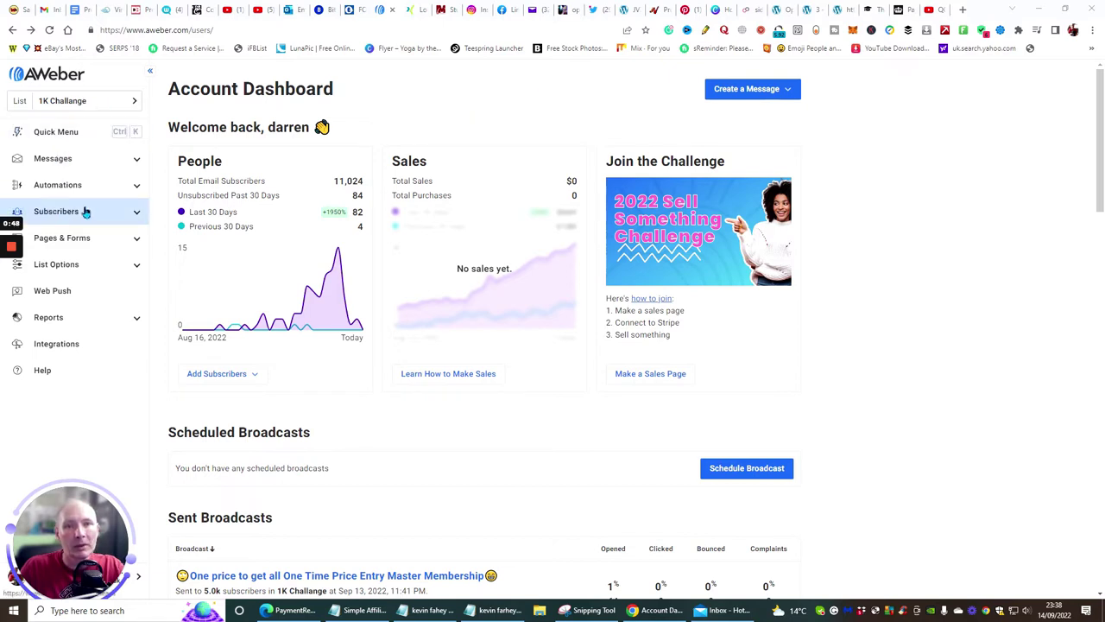
- Open the subscriber list of 1K Challange and select all subscribers across every page
{"action": "left_click", "coordinate": [52, 218]}
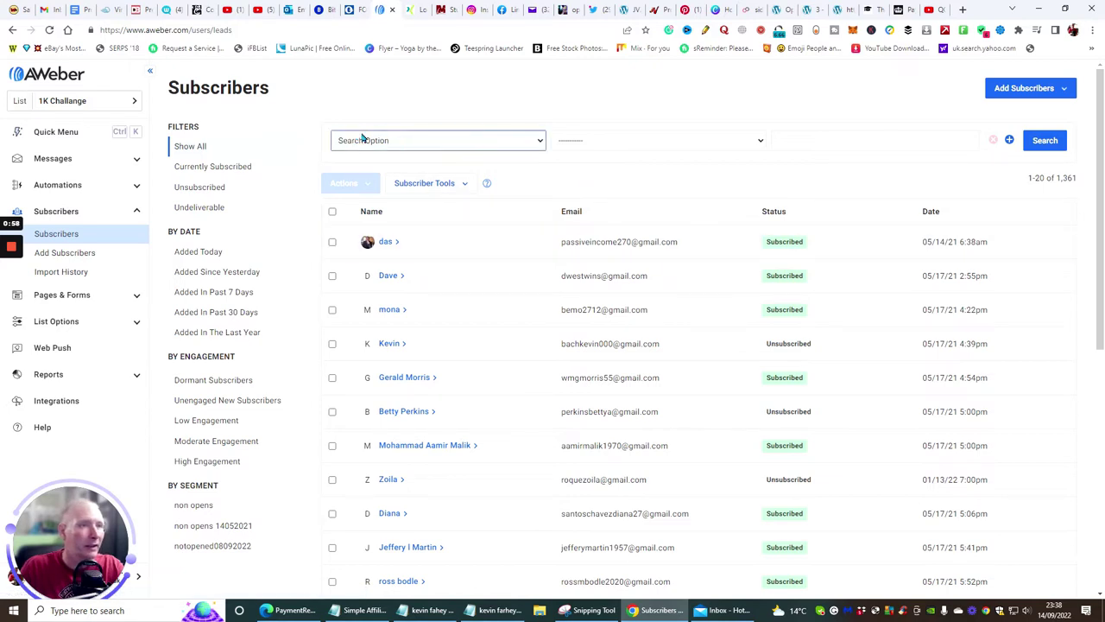
{"action": "left_click", "coordinate": [333, 212]}
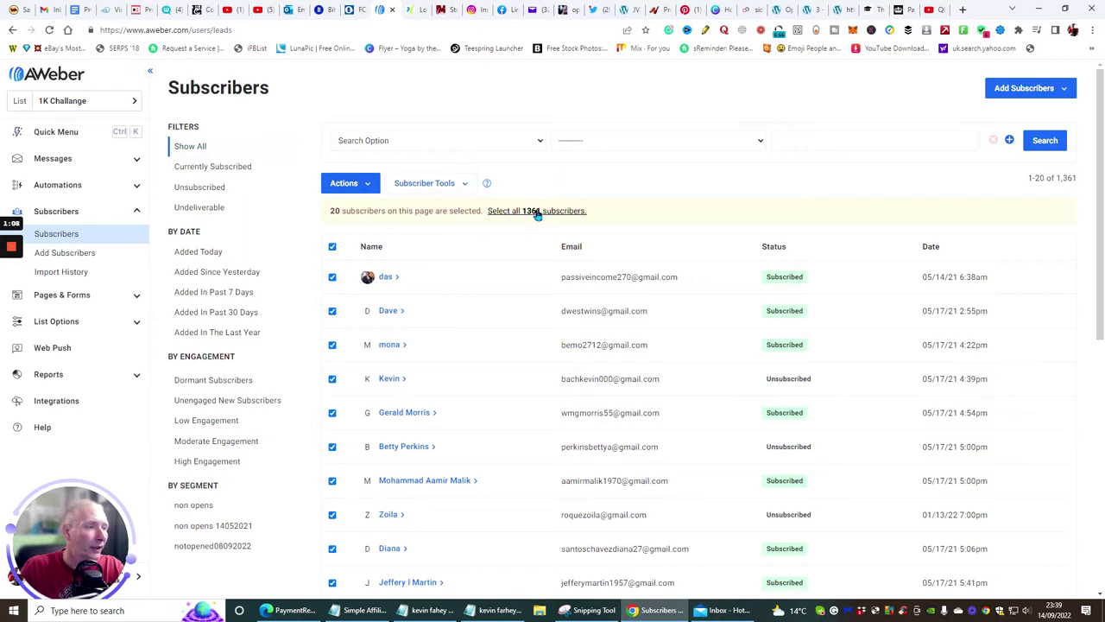
{"action": "scroll", "coordinate": [527, 237], "scroll_direction": "down", "scroll_amount": 6}
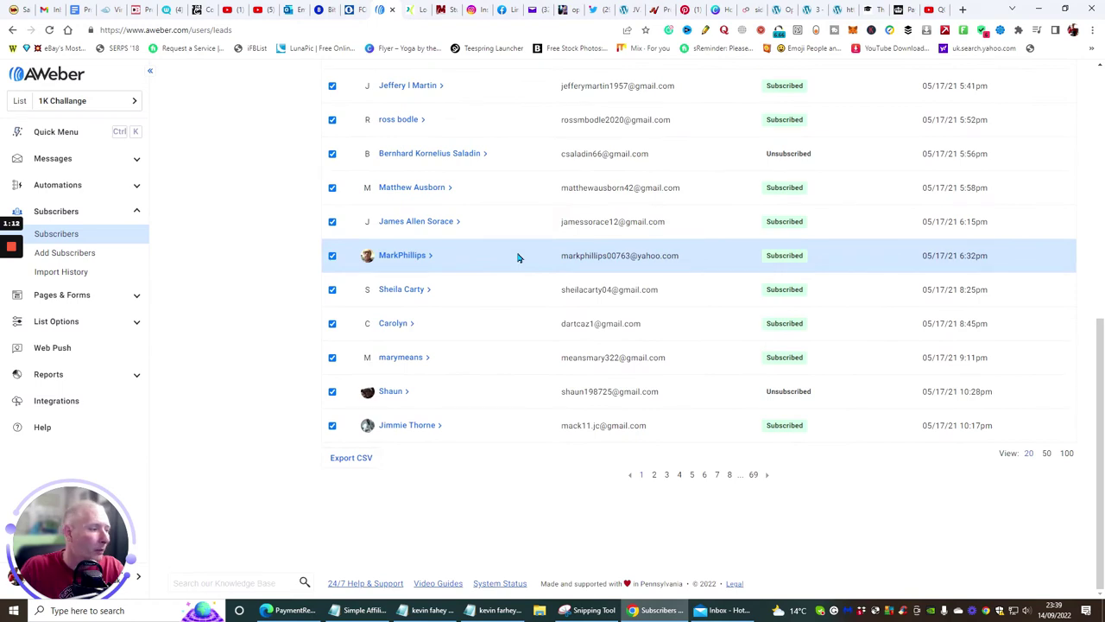
{"action": "scroll", "coordinate": [516, 263], "scroll_direction": "up", "scroll_amount": 6}
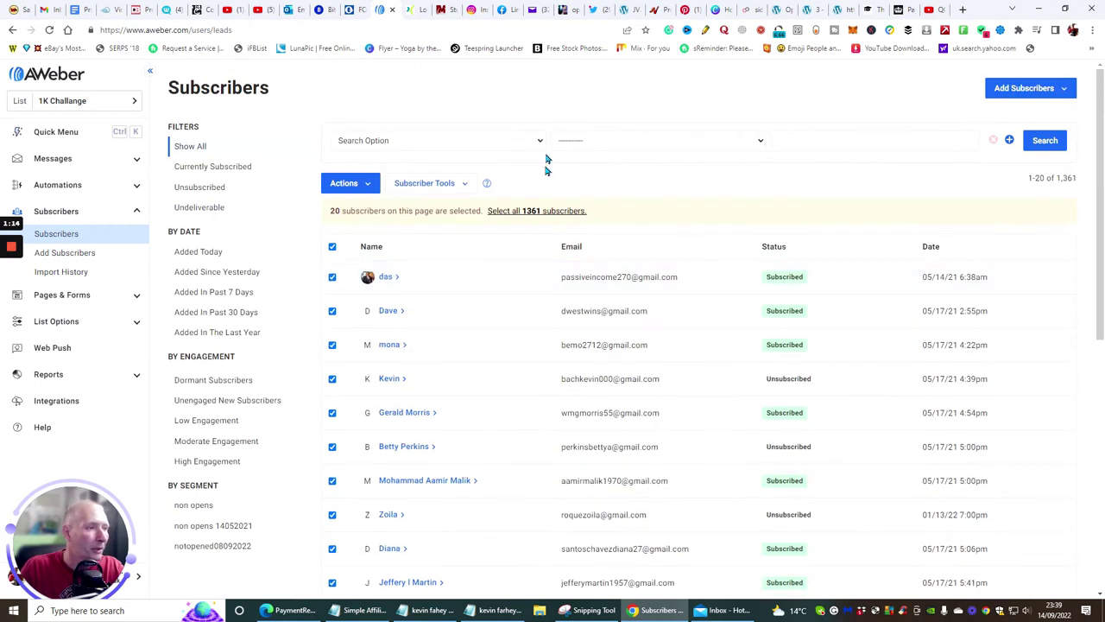
{"action": "left_click", "coordinate": [535, 212]}
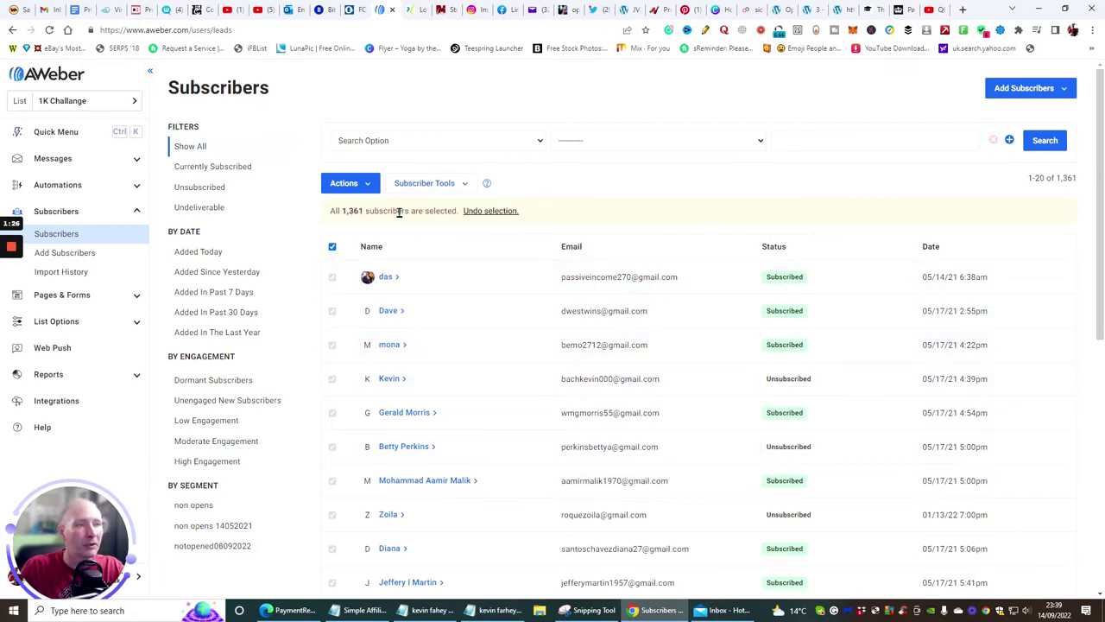
- Add the tag uopened14092022 to all the selected subscribers
{"action": "left_click", "coordinate": [342, 183]}
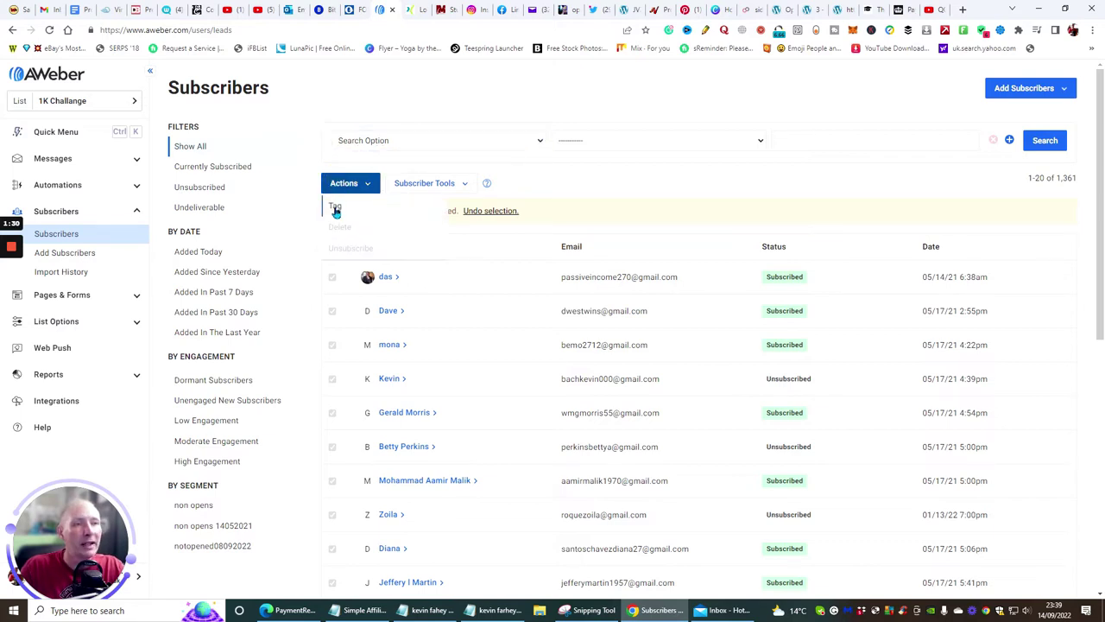
{"action": "left_click", "coordinate": [336, 209]}
{"action": "left_click", "coordinate": [433, 173]}
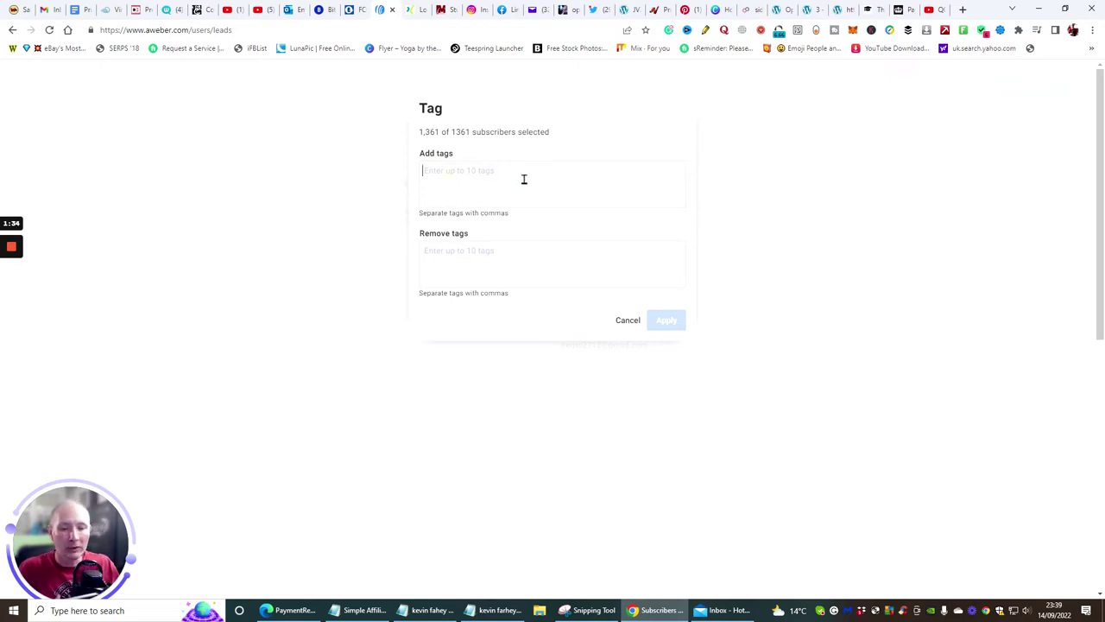
{"action": "type", "text": "uopened"}
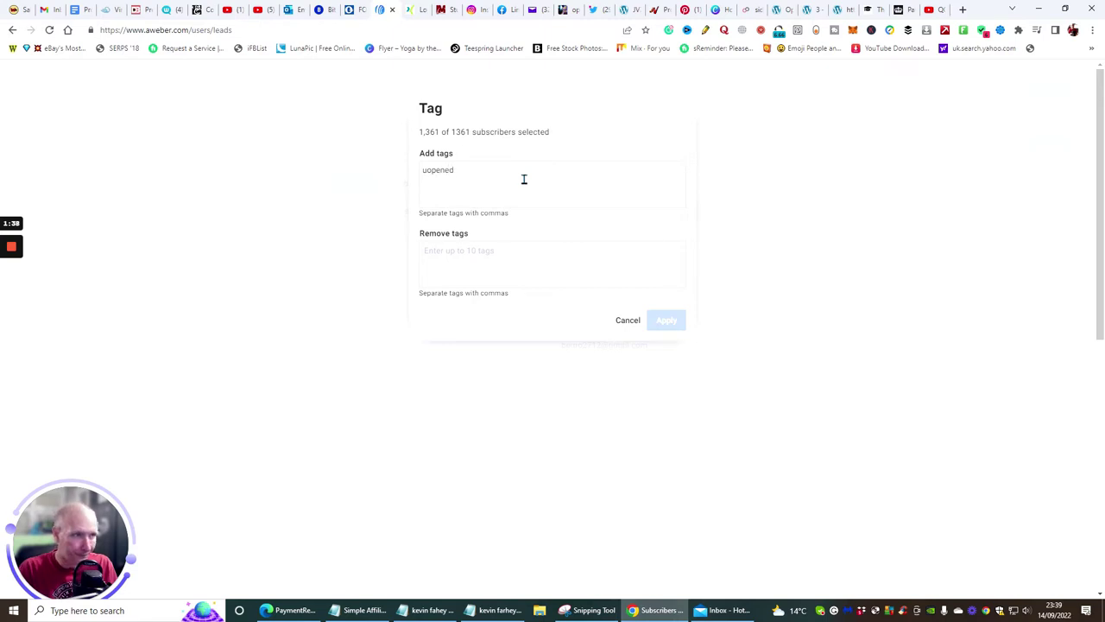
{"action": "type", "text": "1"}
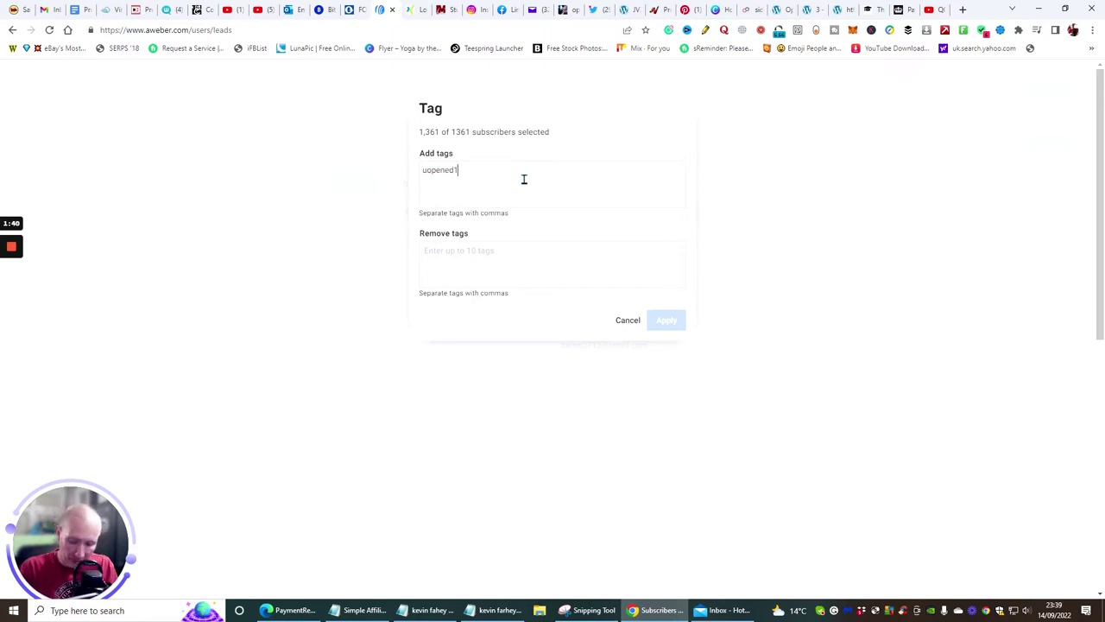
{"action": "type", "text": "4092022"}
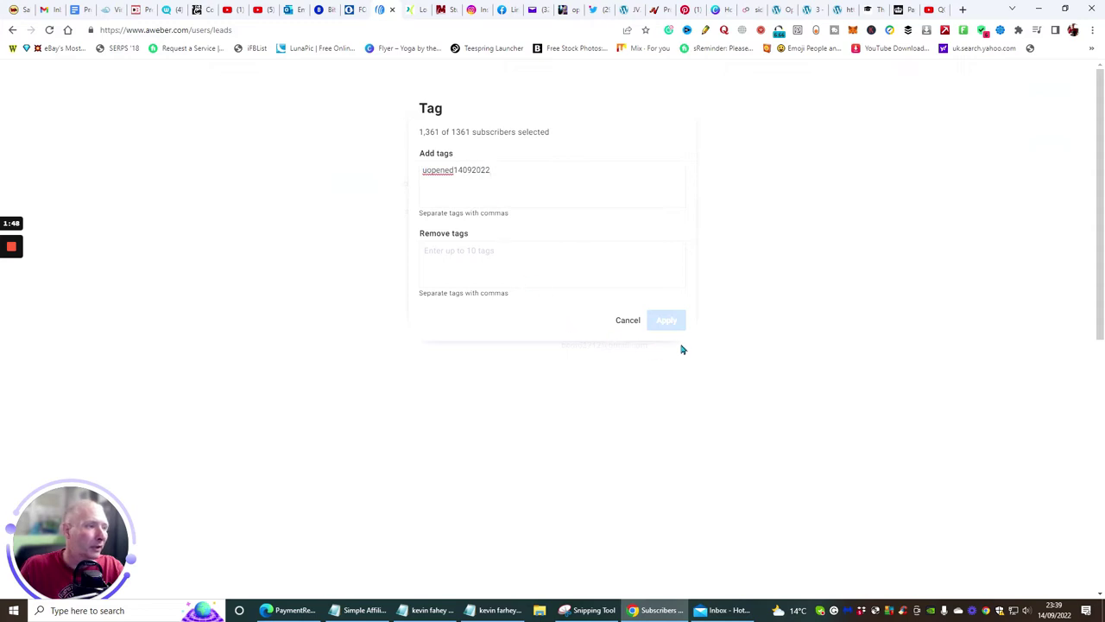
{"action": "left_click", "coordinate": [501, 251]}
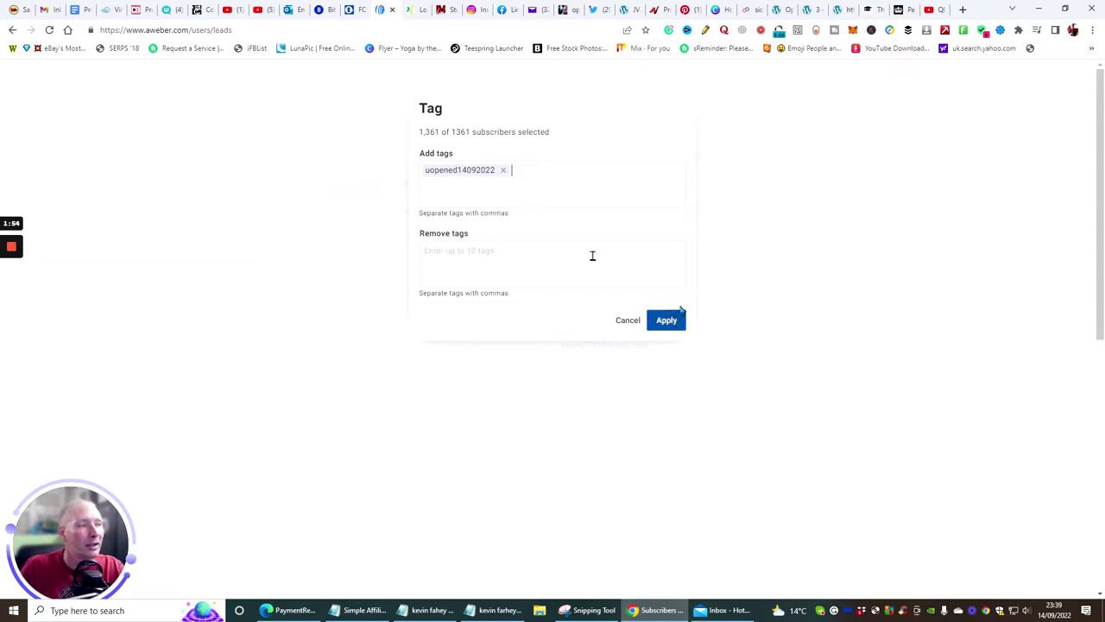
{"action": "left_click", "coordinate": [472, 193]}
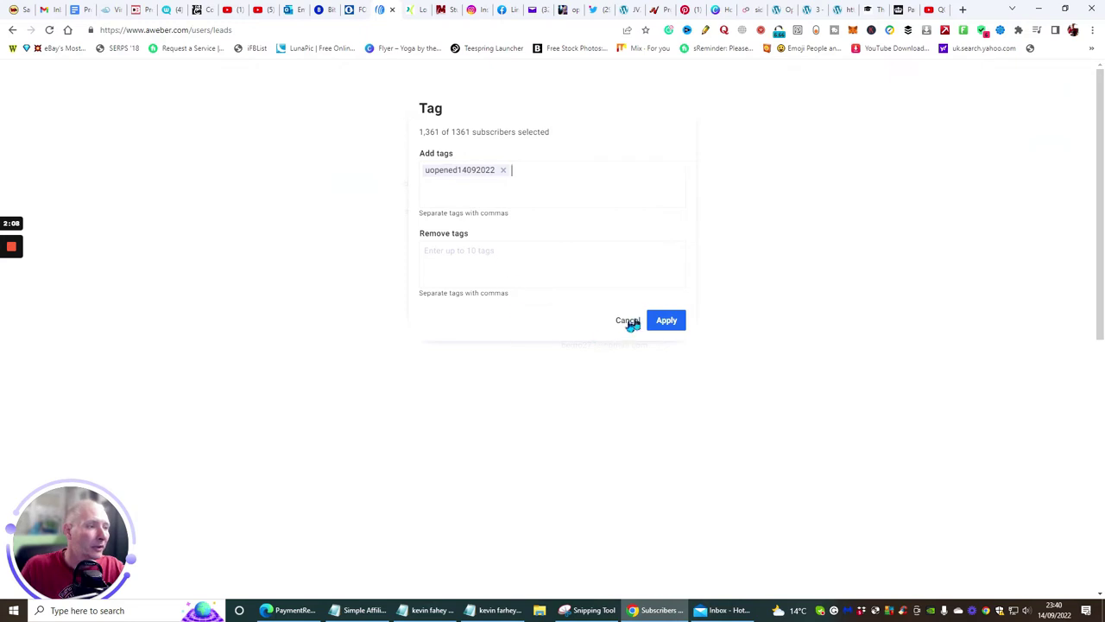
{"action": "left_click", "coordinate": [670, 320]}
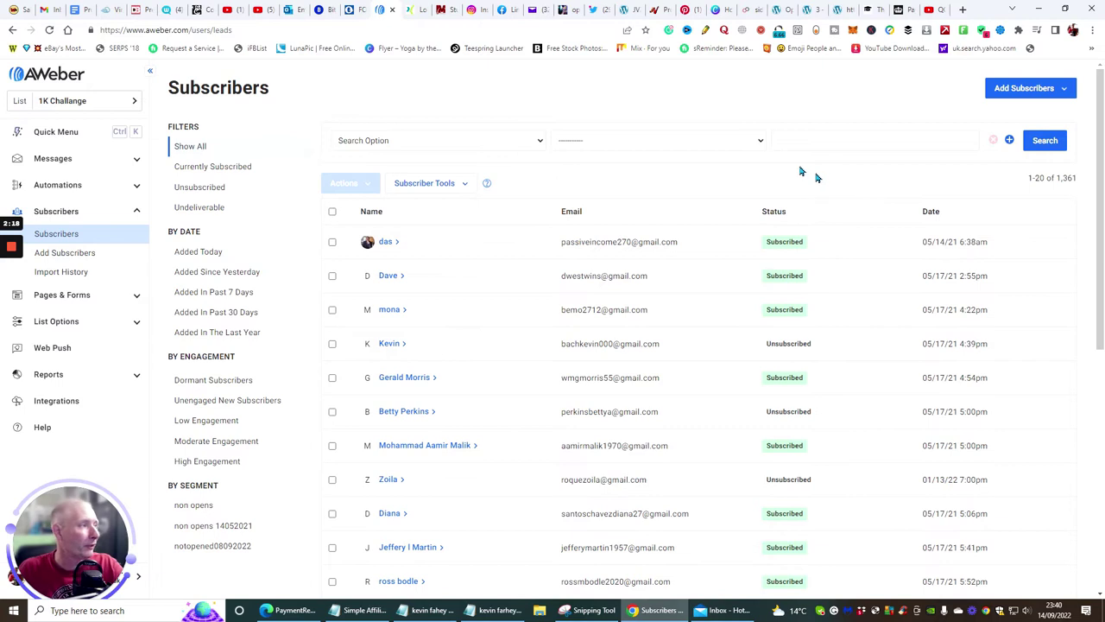
- Set the subscriber search condition to Tag with the operator "is"
{"action": "left_click", "coordinate": [761, 142]}
{"action": "left_click", "coordinate": [508, 143]}
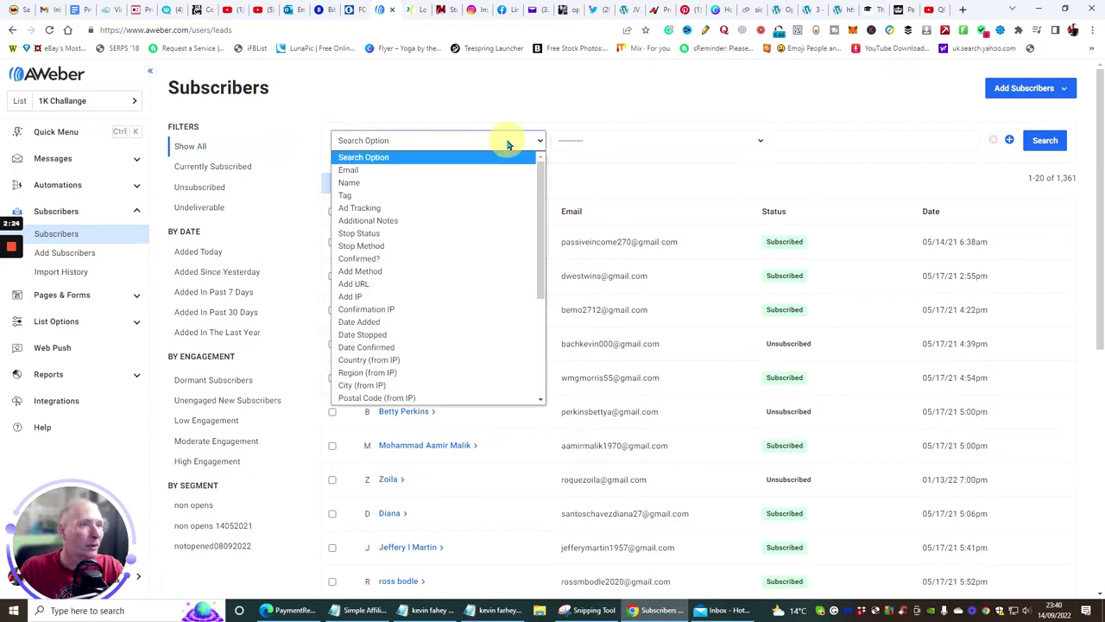
{"action": "left_click", "coordinate": [467, 195]}
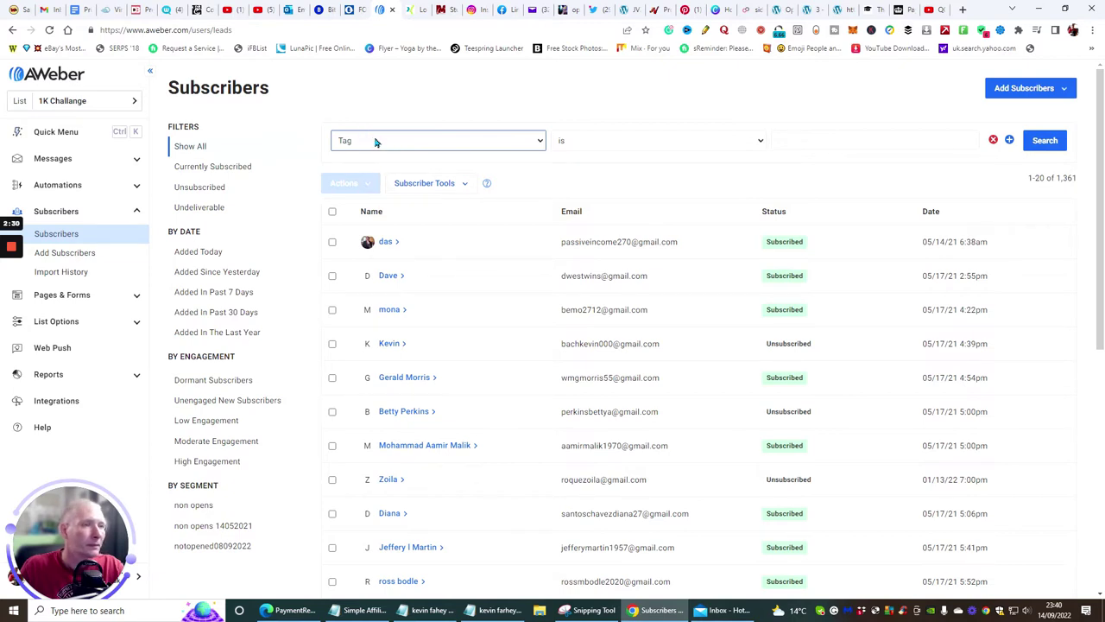
{"action": "left_click", "coordinate": [747, 141]}
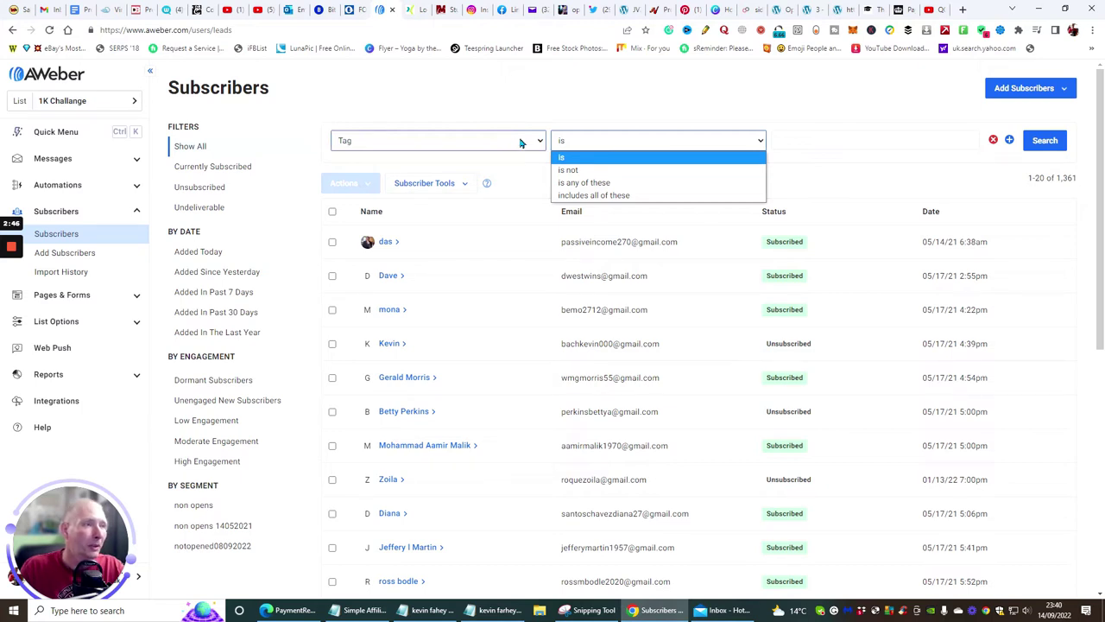
{"action": "left_click", "coordinate": [512, 181]}
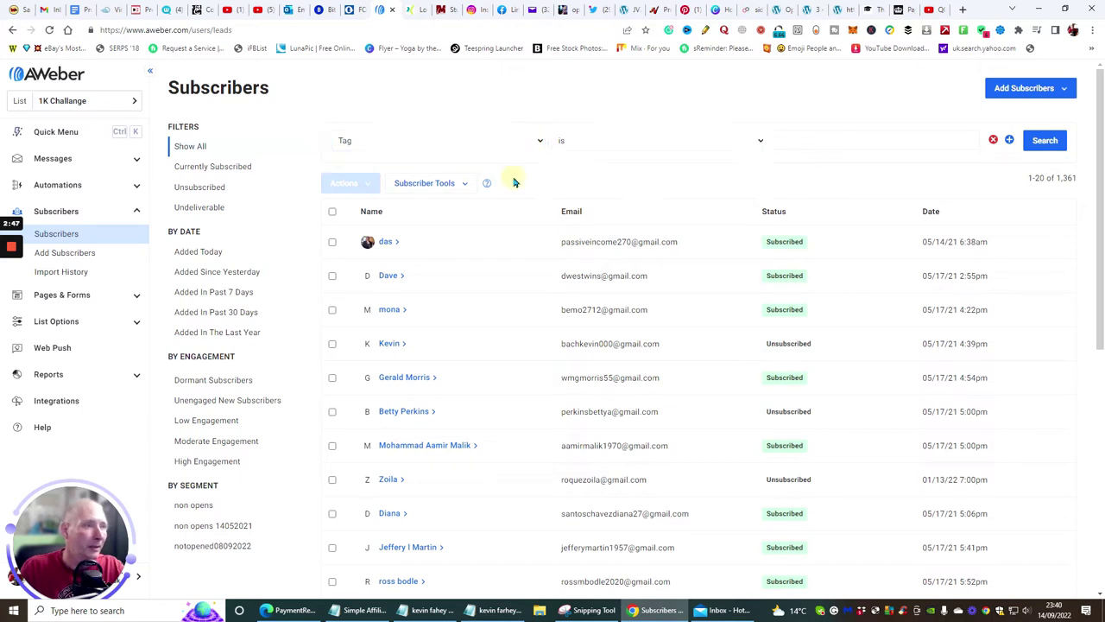
- Select all subscribers in the list again and add the tag opened14092022 to them
{"action": "left_click", "coordinate": [333, 213]}
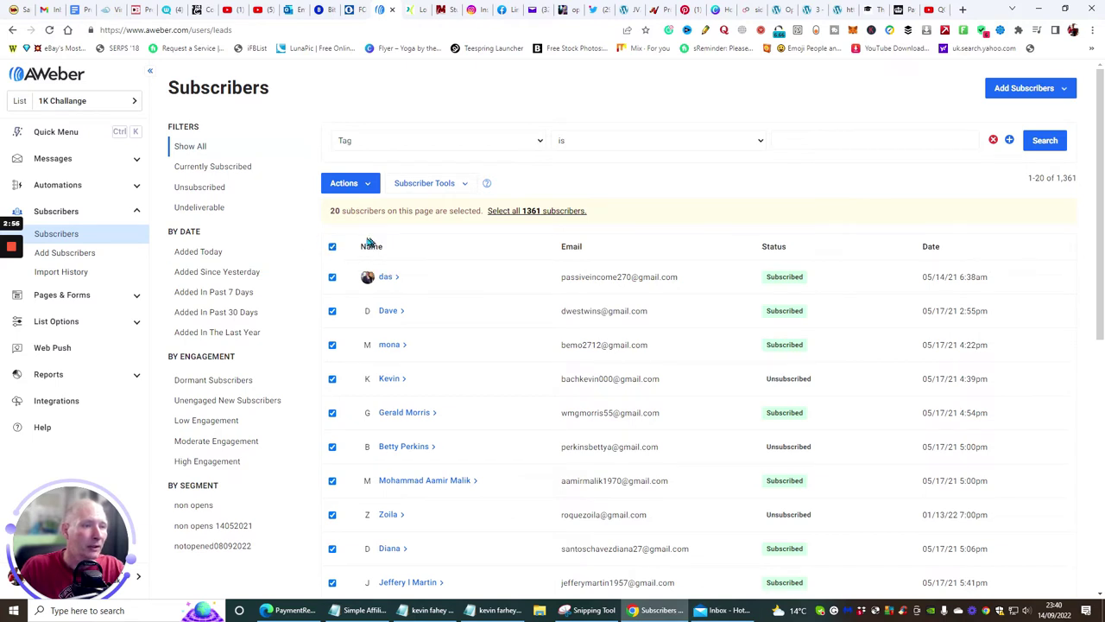
{"action": "left_click", "coordinate": [512, 212]}
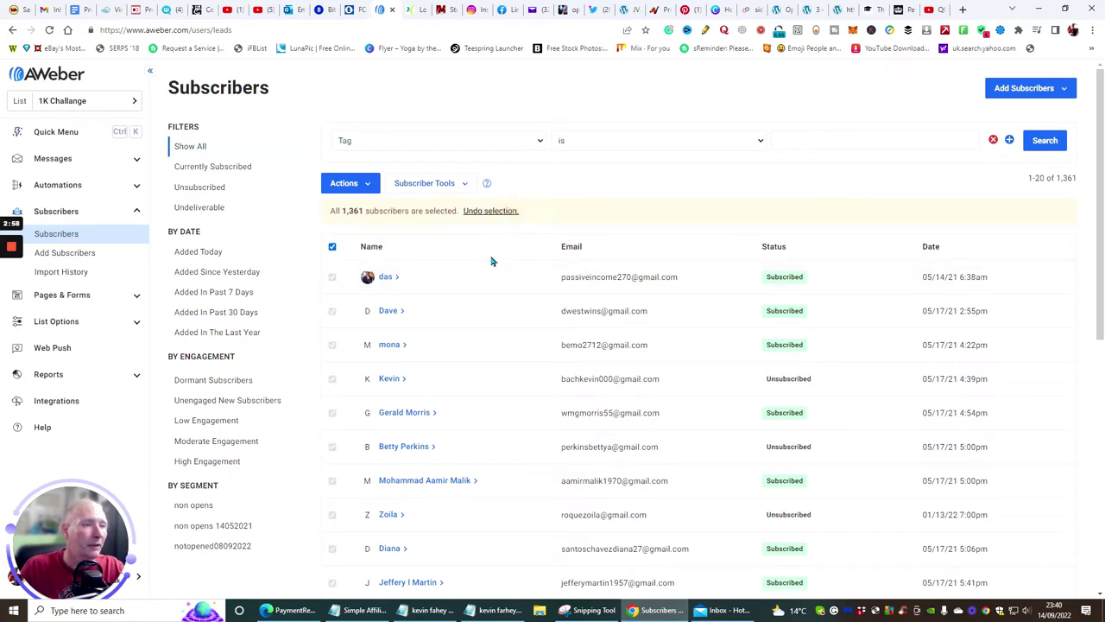
{"action": "left_click", "coordinate": [343, 182]}
{"action": "left_click", "coordinate": [337, 210]}
{"action": "left_click", "coordinate": [445, 183]}
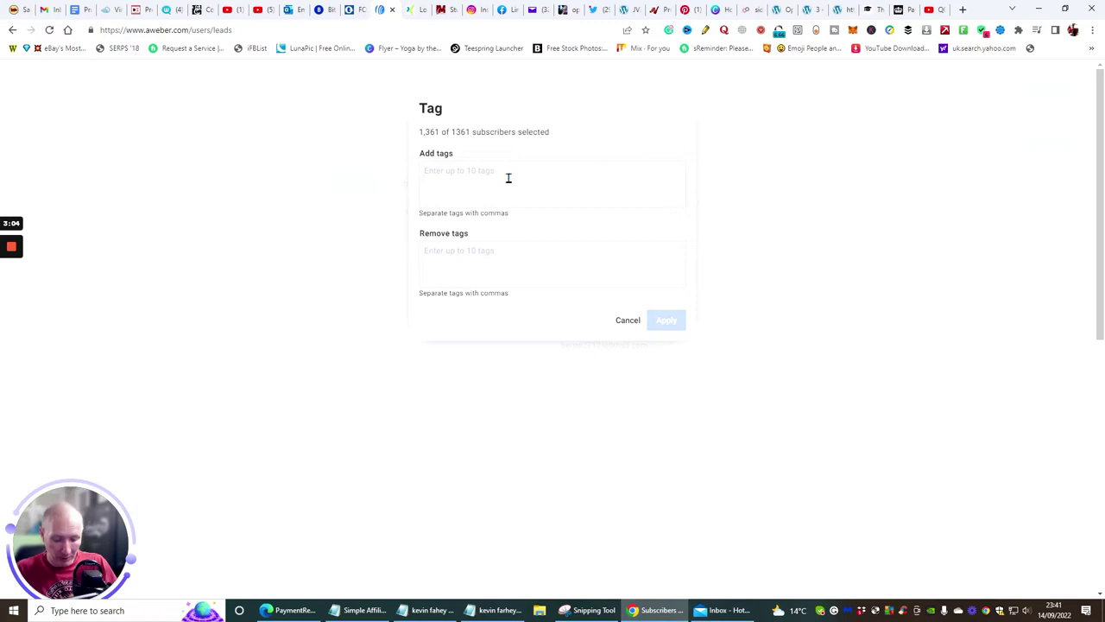
{"action": "type", "text": "opene"}
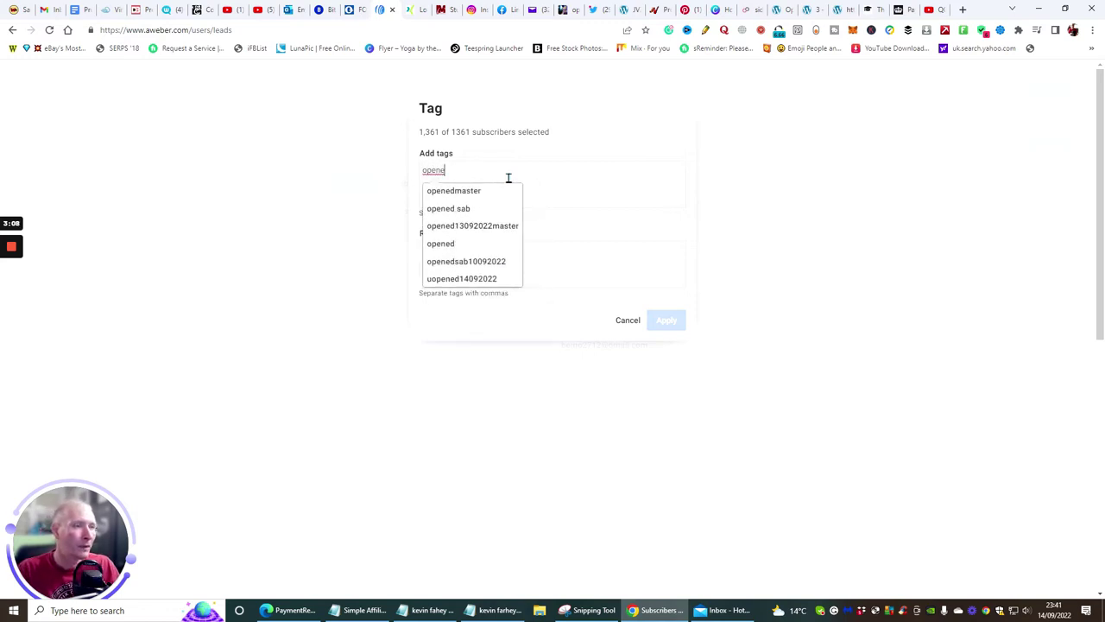
{"action": "type", "text": "d"}
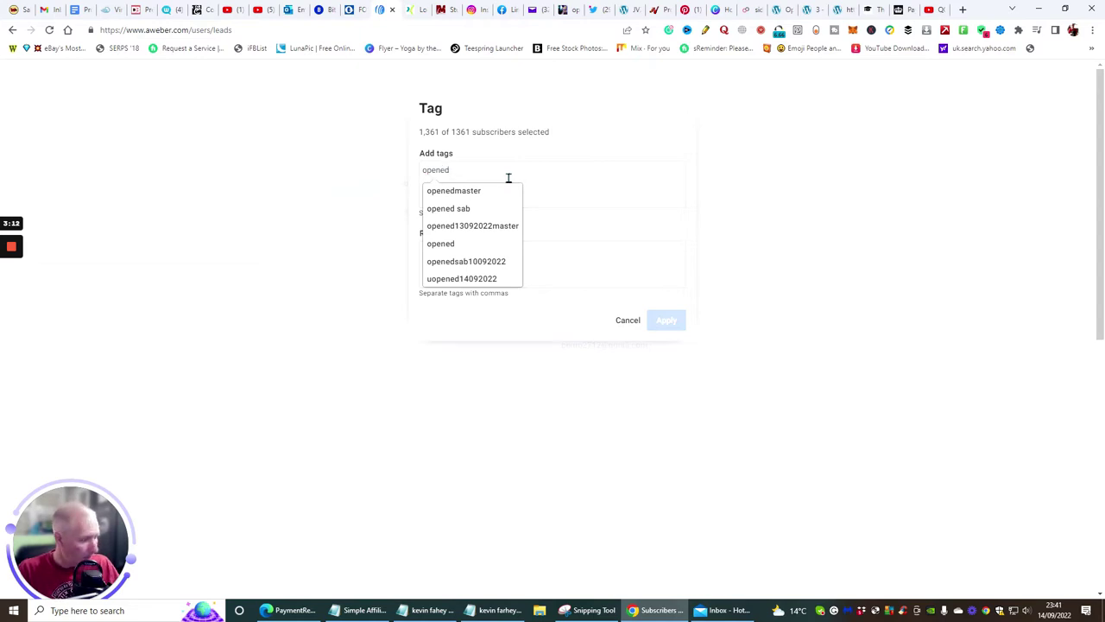
{"action": "type", "text": "14092022"}
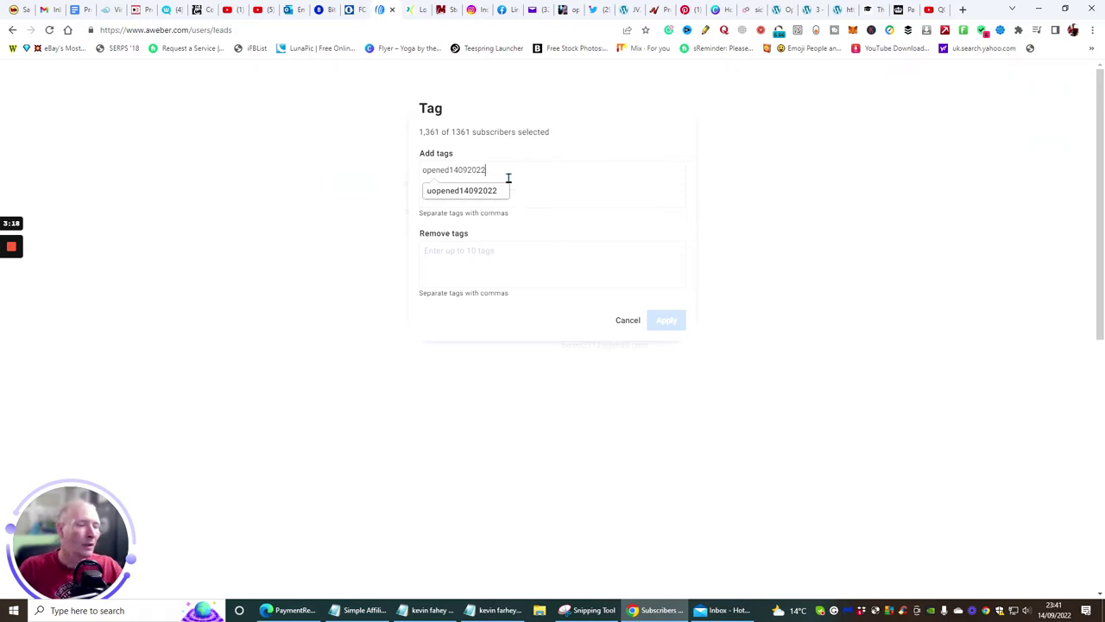
{"action": "key", "text": "Return"}
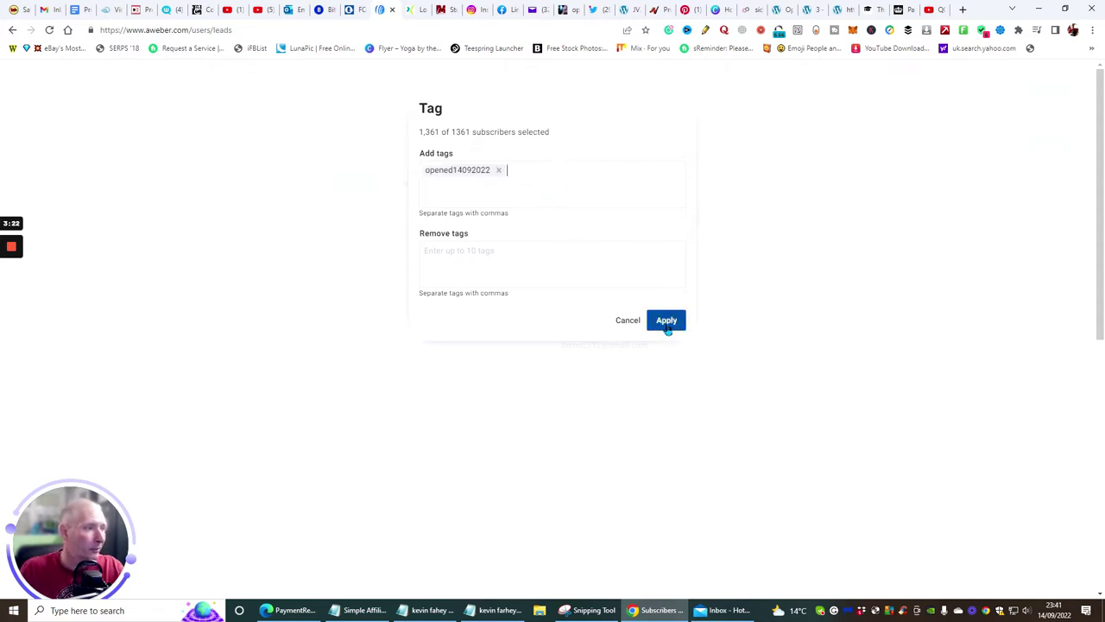
{"action": "left_click", "coordinate": [666, 320]}
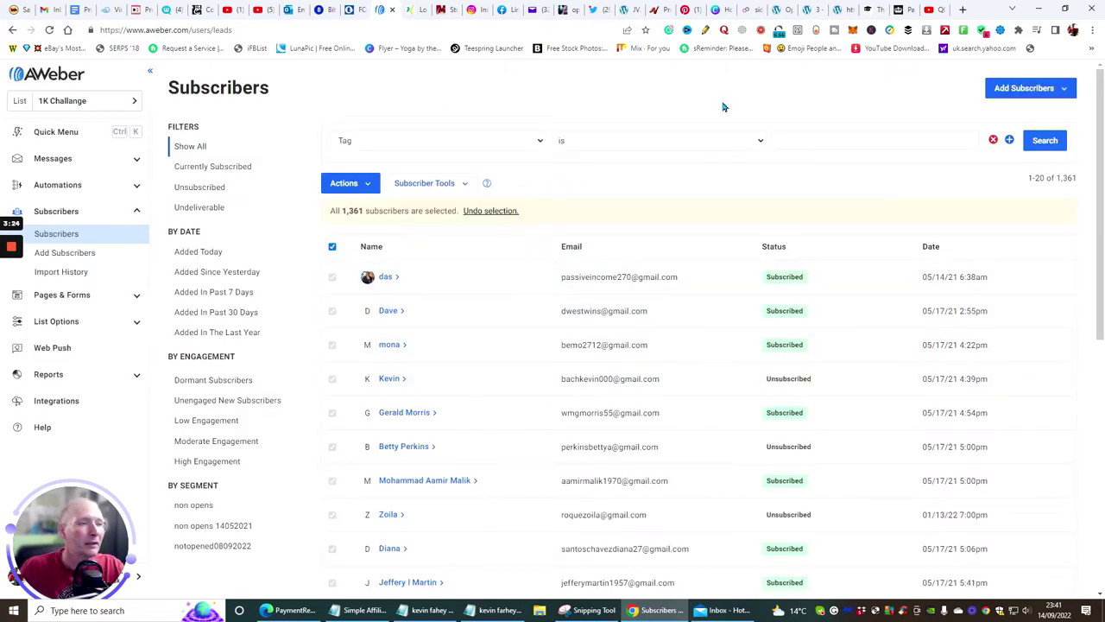
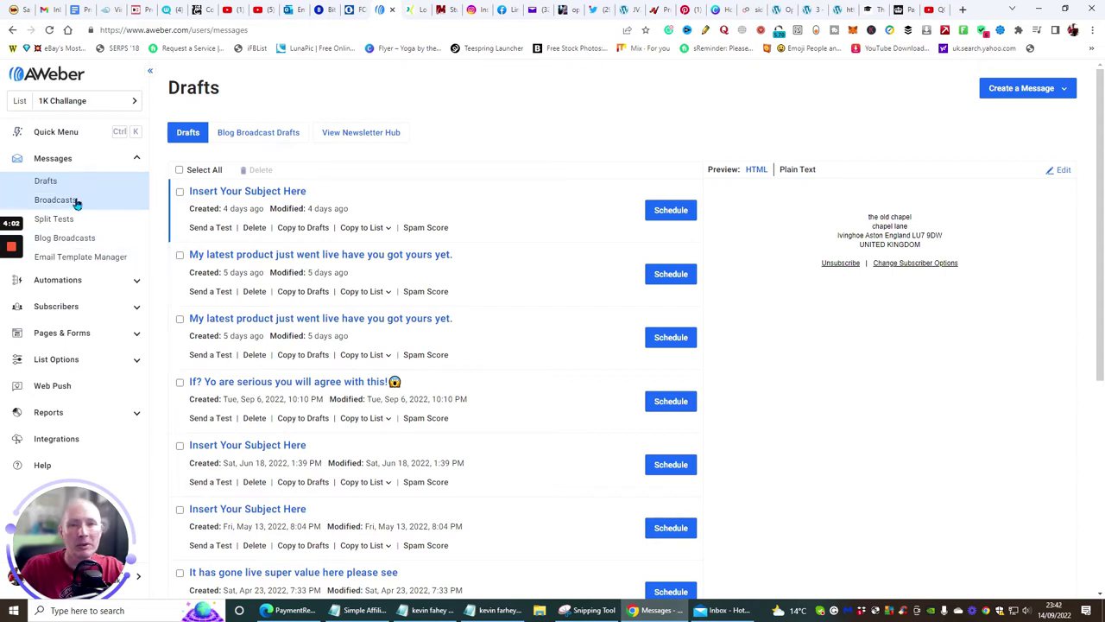
- Create a new message with the Drag & Drop Email Builder
{"action": "left_click", "coordinate": [1026, 88]}
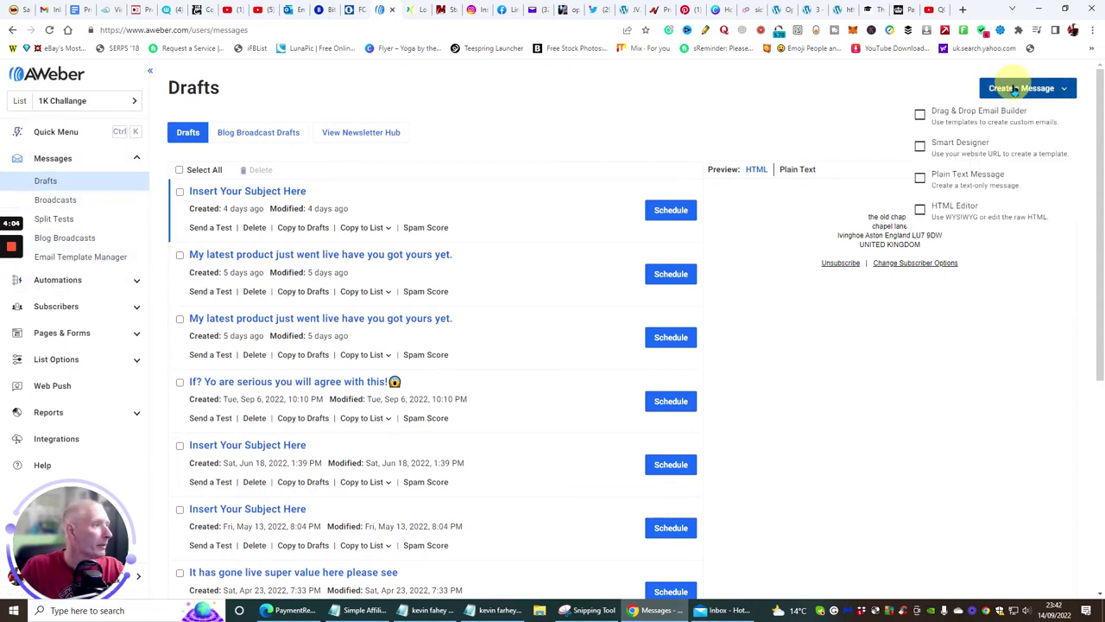
{"action": "left_click", "coordinate": [932, 110]}
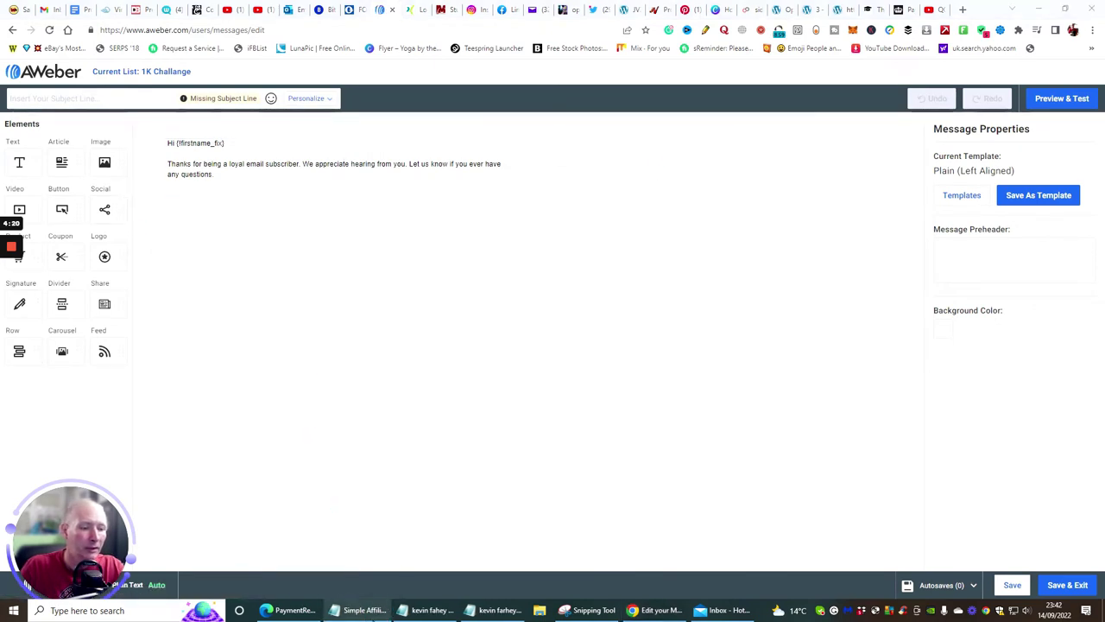
- Copy the two paragraphs introducing the Exclusive Membership Pack from the Simple Affiliate Basics Notepad file and return to the message editor
{"action": "left_click", "coordinate": [357, 610]}
{"action": "scroll", "coordinate": [223, 278], "scroll_direction": "down", "scroll_amount": 9}
{"action": "scroll", "coordinate": [222, 279], "scroll_direction": "down", "scroll_amount": 20}
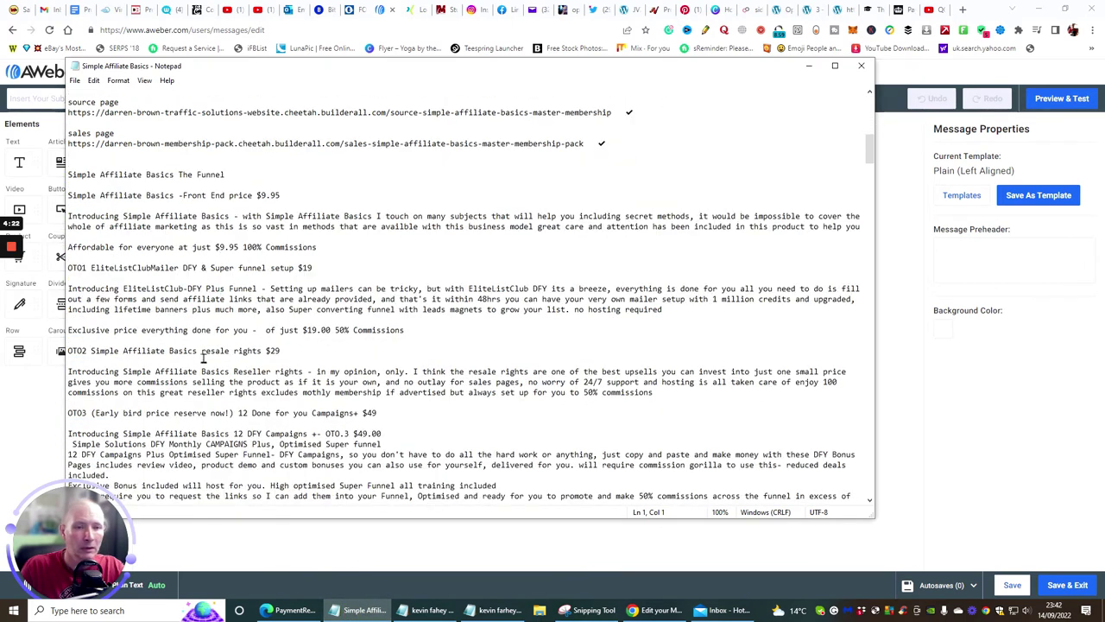
{"action": "scroll", "coordinate": [219, 348], "scroll_direction": "up", "scroll_amount": 2}
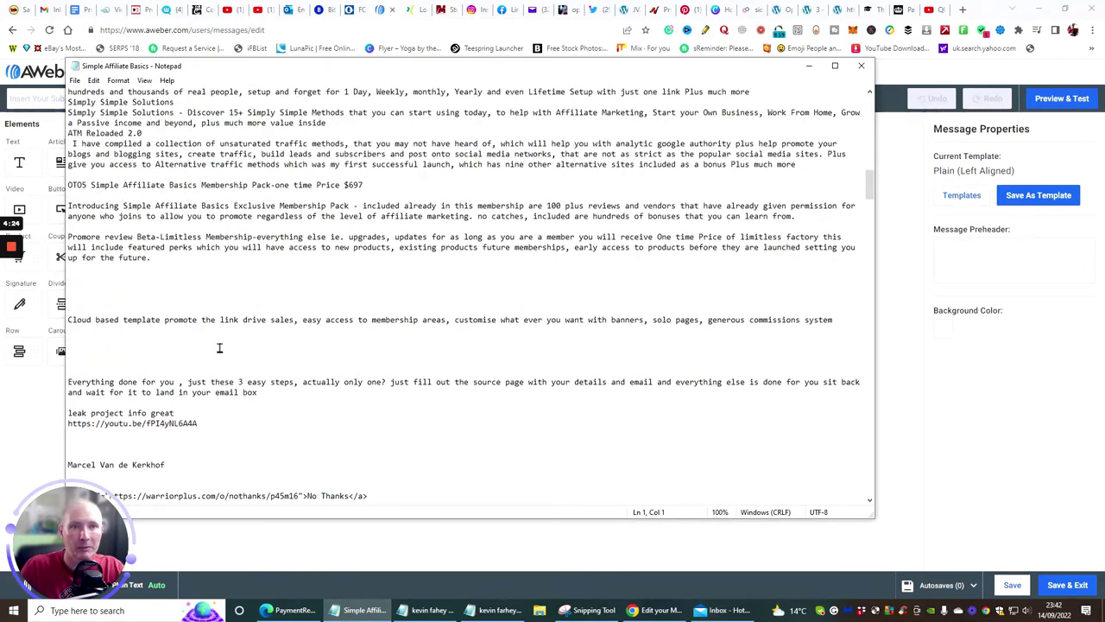
{"action": "left_click_drag", "start_coordinate": [66, 206], "coordinate": [367, 267]}
{"action": "right_click", "coordinate": [222, 247]}
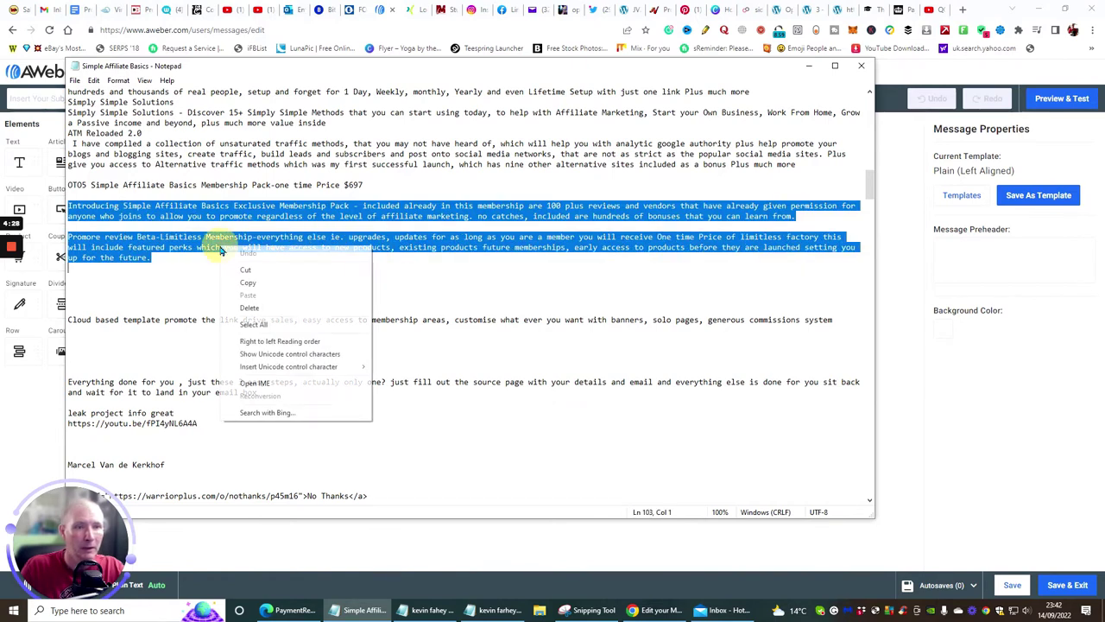
{"action": "left_click", "coordinate": [244, 285]}
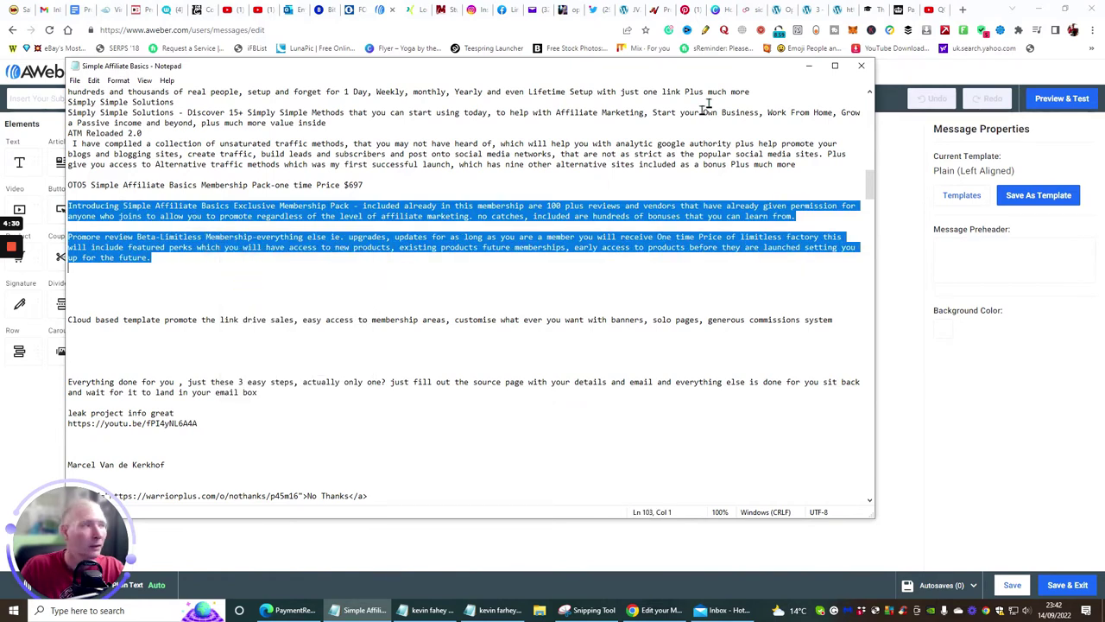
{"action": "left_click", "coordinate": [809, 68]}
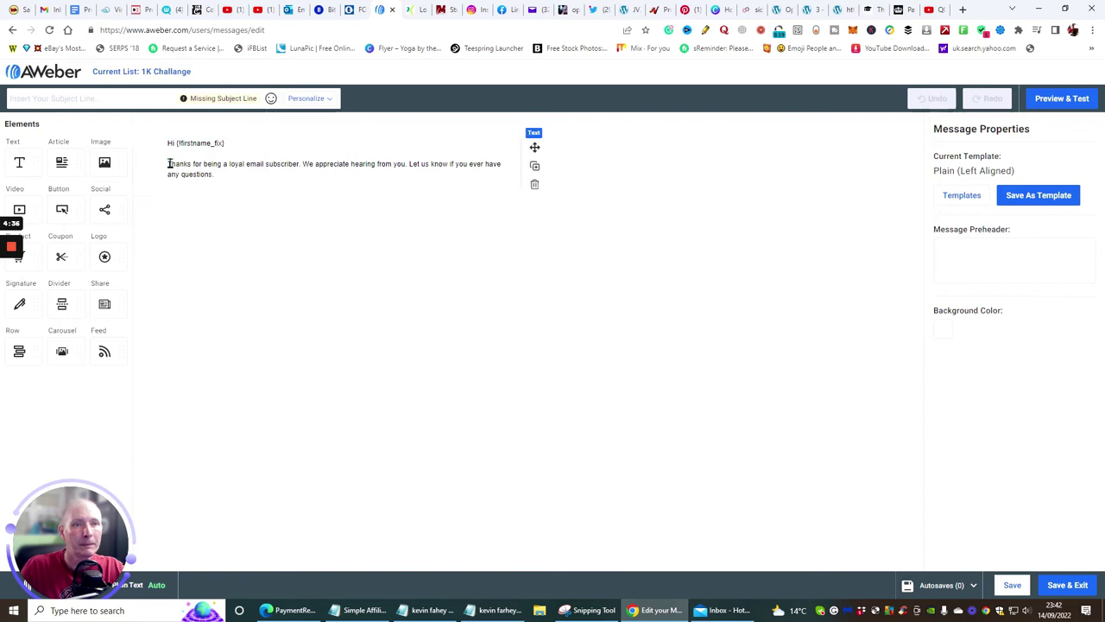
- Replace the placeholder paragraph with the copied membership text and set the subject to "One stop shop to my Master membership"
{"action": "left_click_drag", "start_coordinate": [169, 164], "coordinate": [229, 175]}
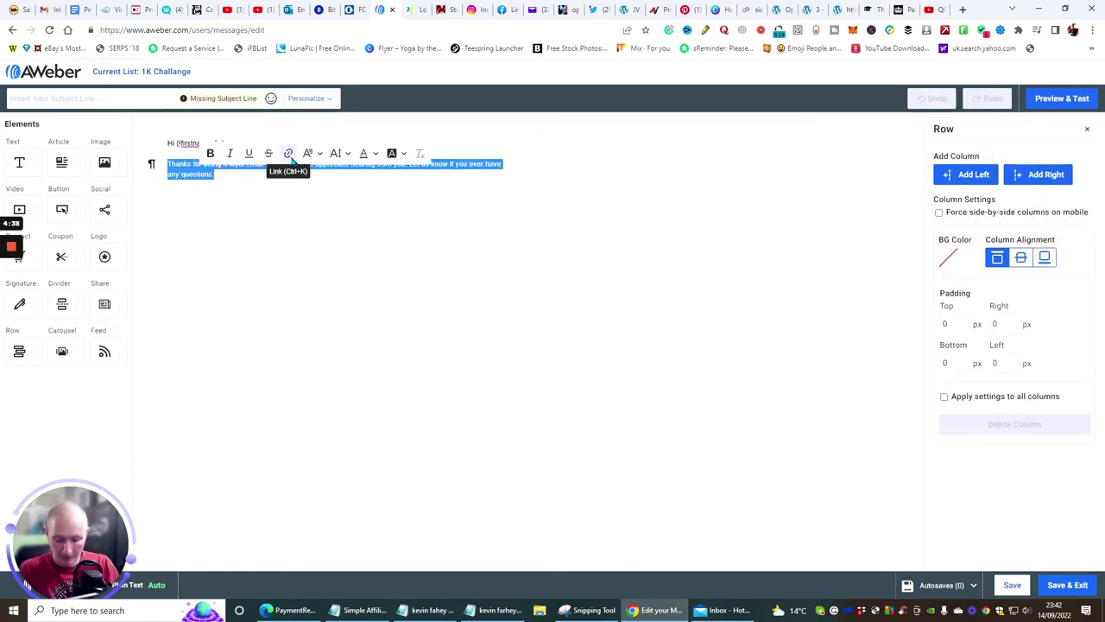
{"action": "key", "text": "ctrl+v"}
{"action": "left_click", "coordinate": [90, 99]}
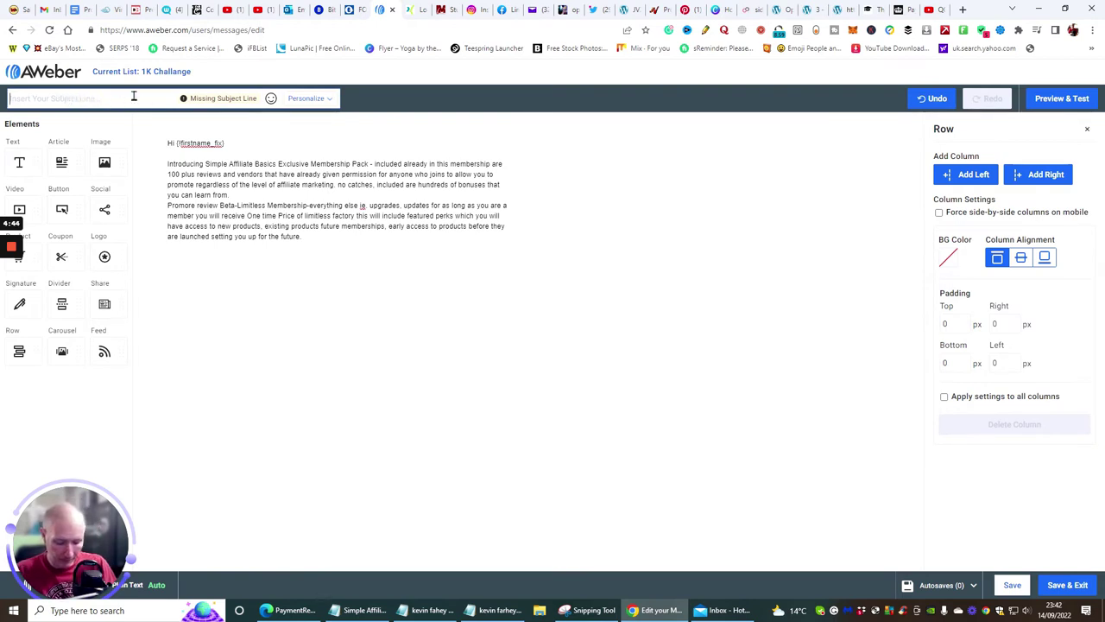
{"action": "type", "text": "One stop shop to my Master"}
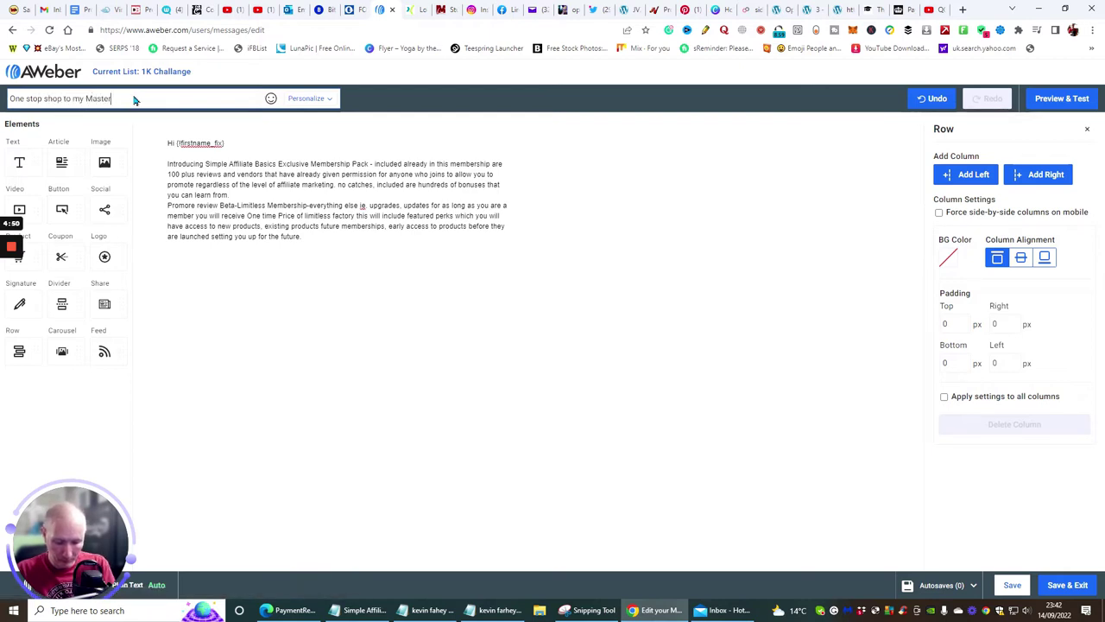
{"action": "type", "text": " membership"}
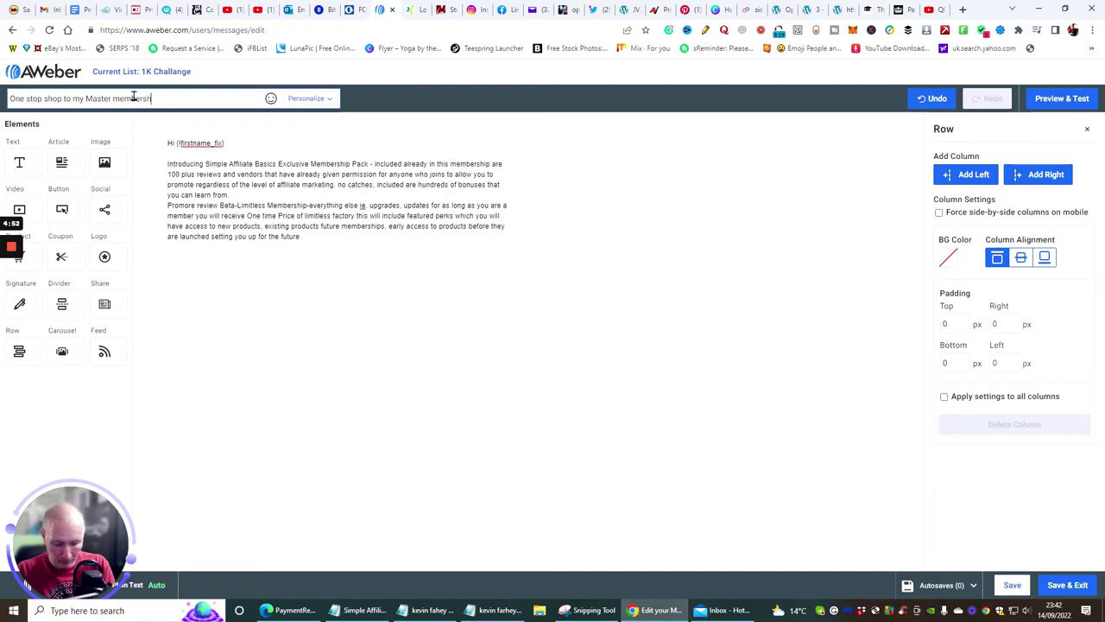
- Add a heart-eyes emoji at the end of the subject line and a laughing emoji at its start
{"action": "left_click", "coordinate": [271, 99]}
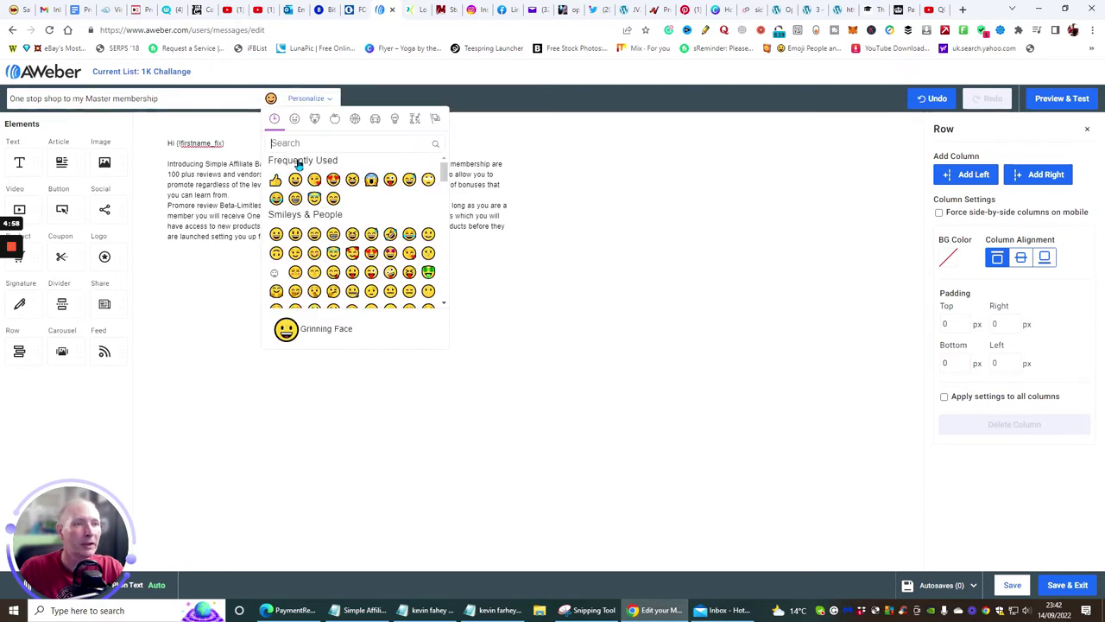
{"action": "left_click", "coordinate": [333, 180]}
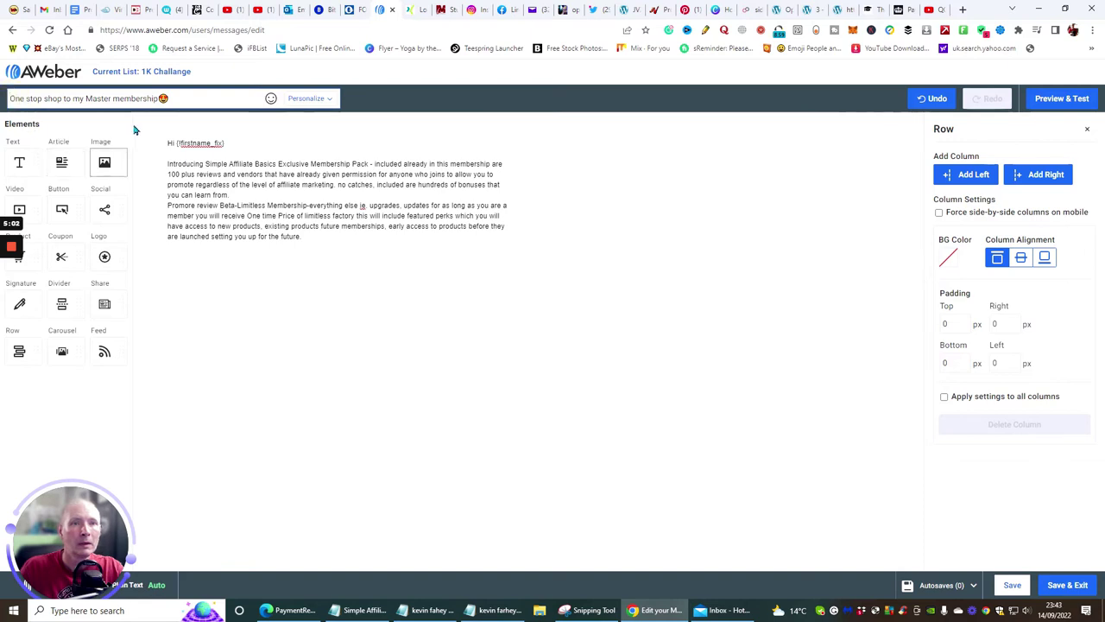
{"action": "left_click", "coordinate": [271, 99]}
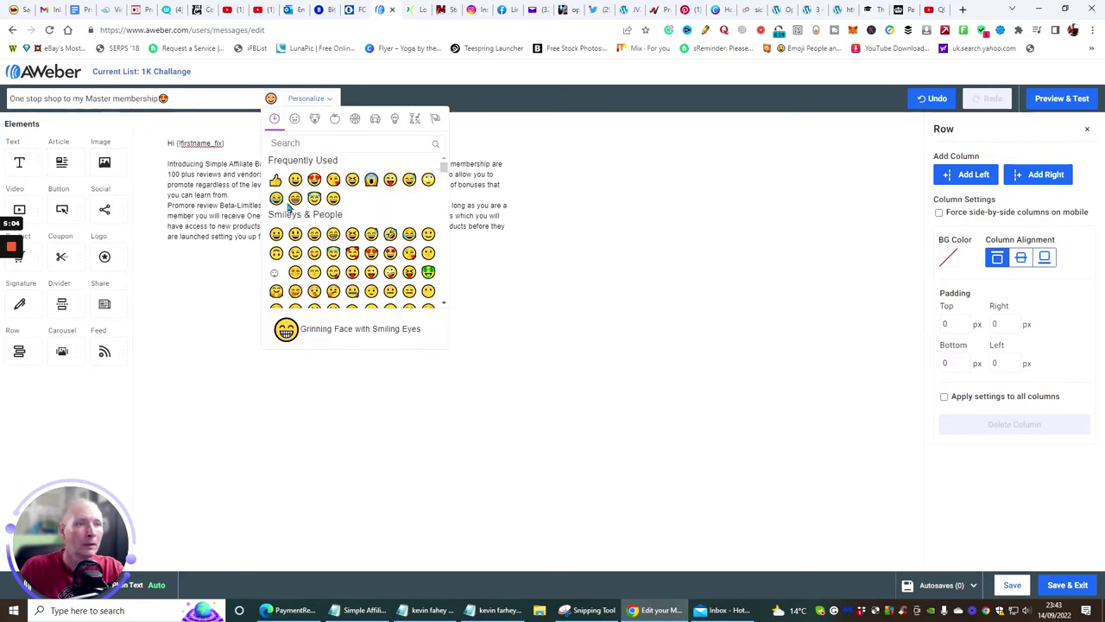
{"action": "left_click", "coordinate": [276, 199]}
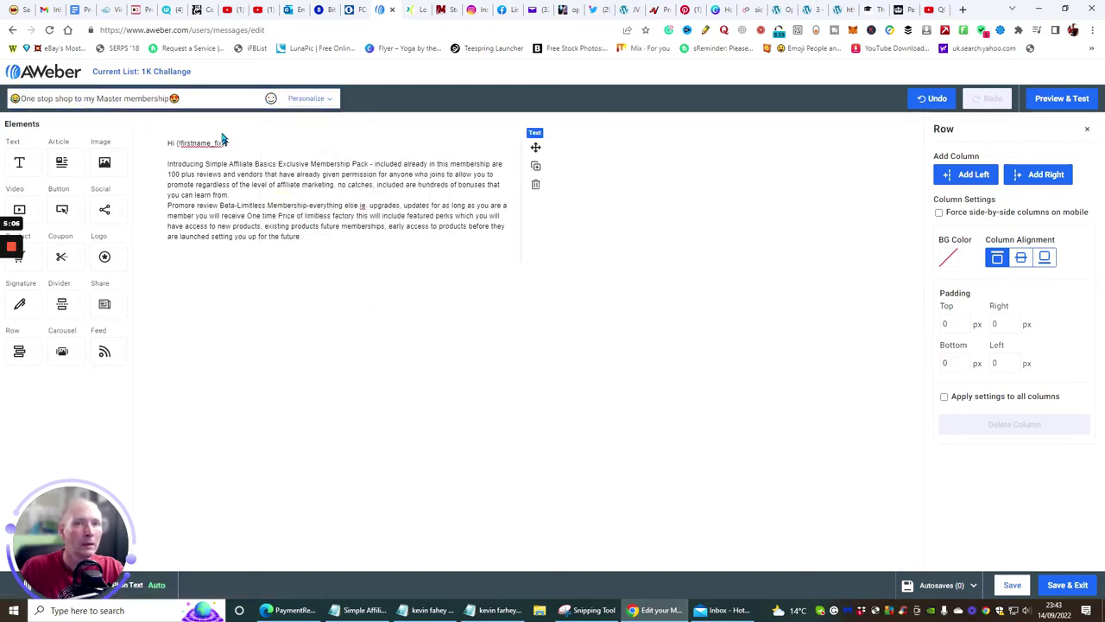
- Set the font size of the whole message body, including the greeting, to 18
{"action": "left_click", "coordinate": [172, 138]}
{"action": "left_click_drag", "start_coordinate": [167, 143], "coordinate": [355, 252]}
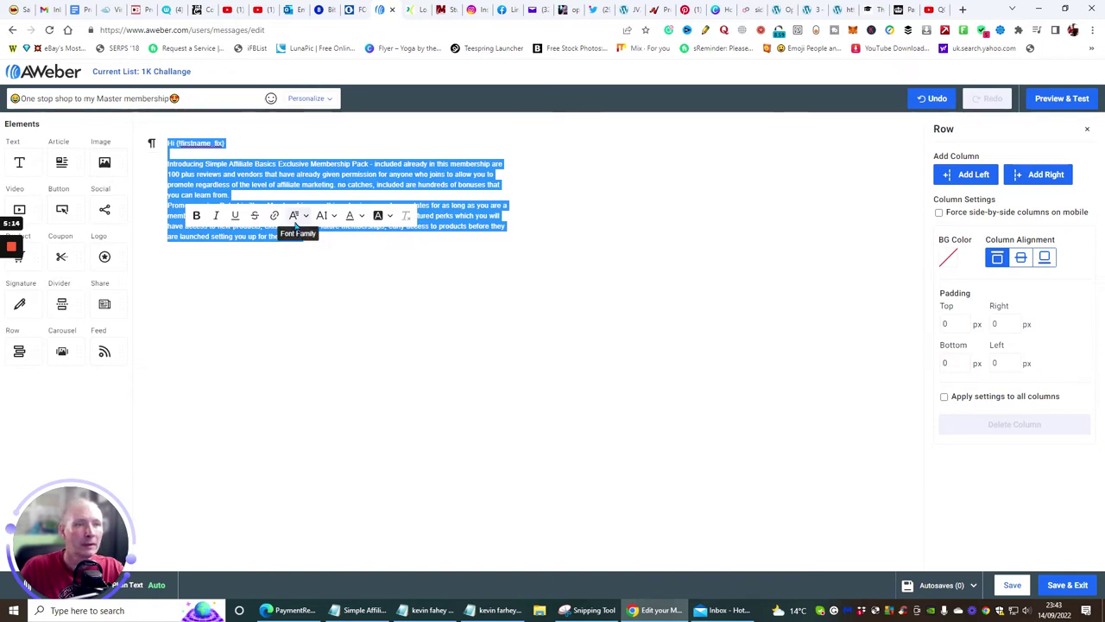
{"action": "left_click", "coordinate": [327, 216]}
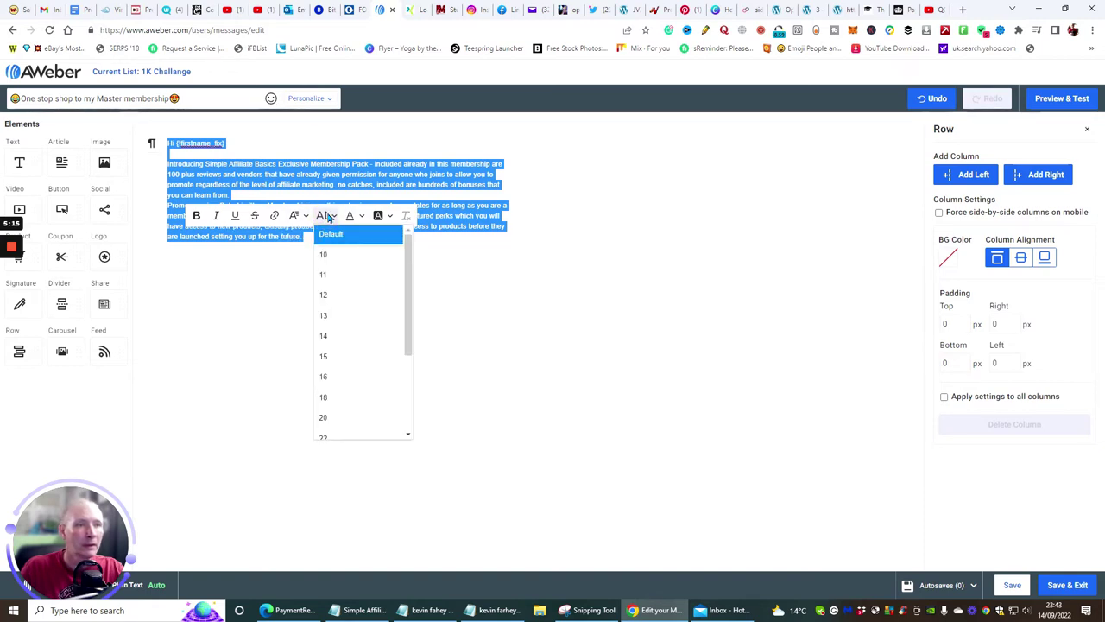
{"action": "left_click", "coordinate": [357, 399]}
{"action": "left_click", "coordinate": [387, 353]}
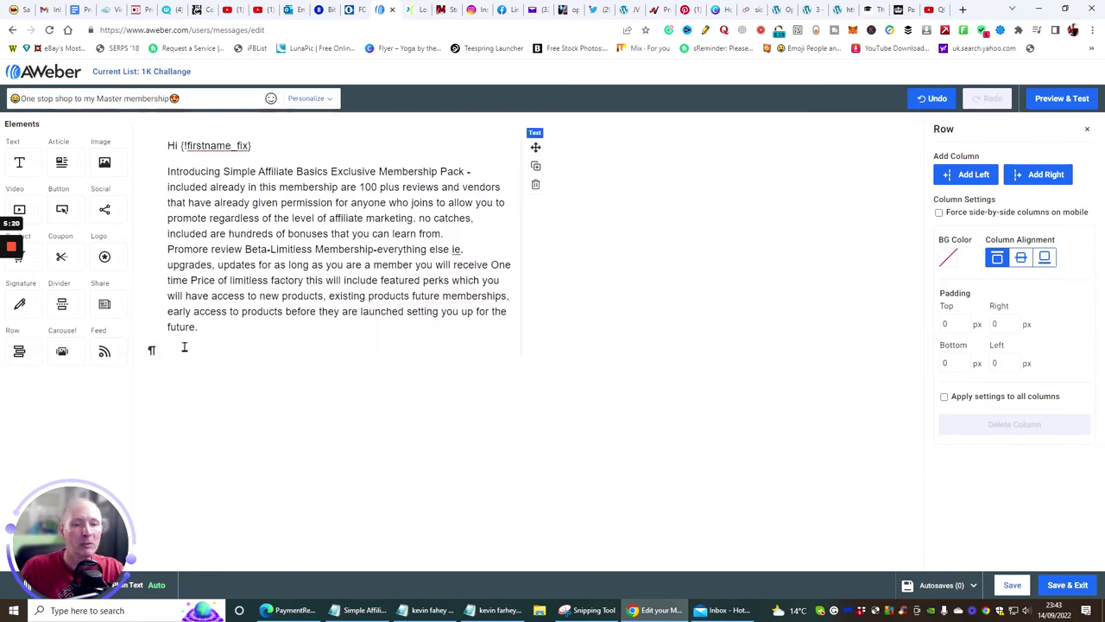
- Add the line "Click here for more info" below the last paragraph of the message body
{"action": "left_click_drag", "start_coordinate": [89, 521], "coordinate": [54, 439]}
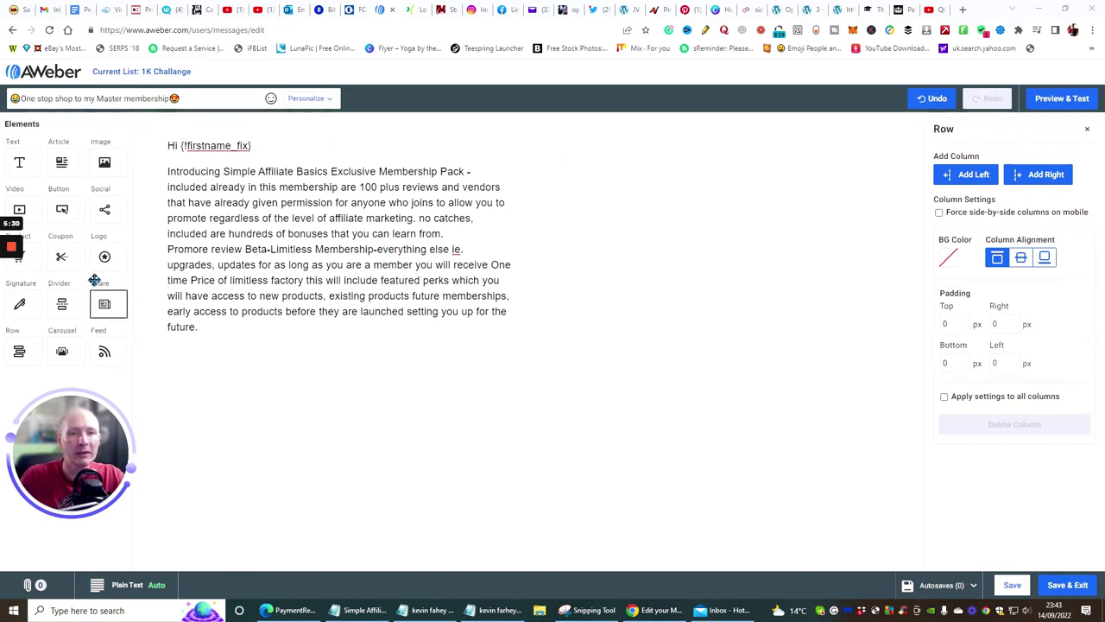
{"action": "left_click", "coordinate": [181, 360]}
{"action": "left_click", "coordinate": [210, 334]}
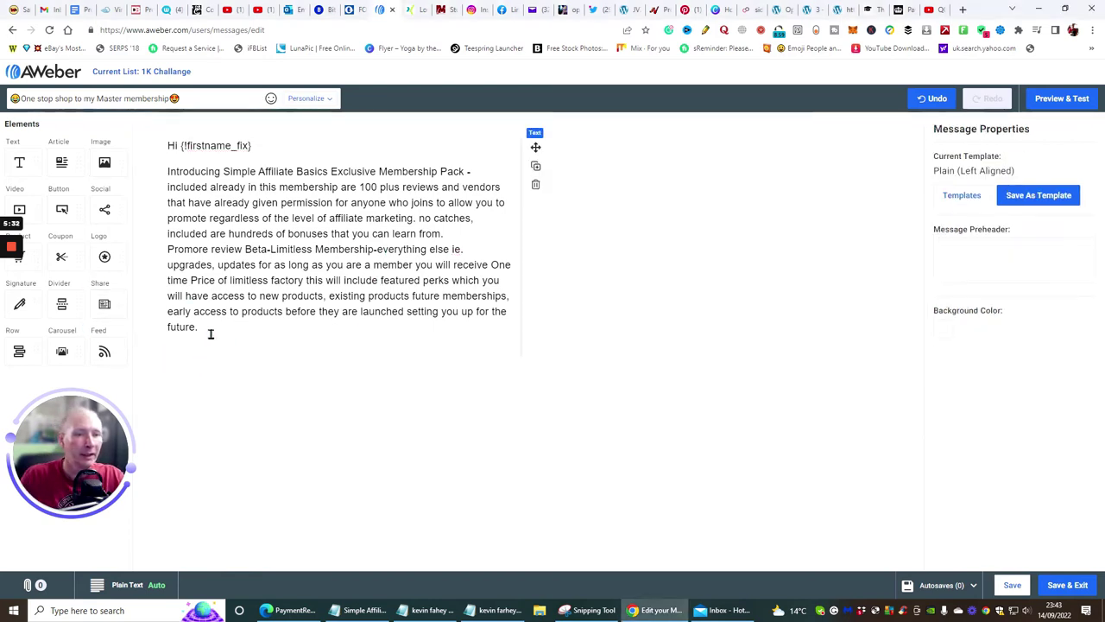
{"action": "key", "text": "Return"}
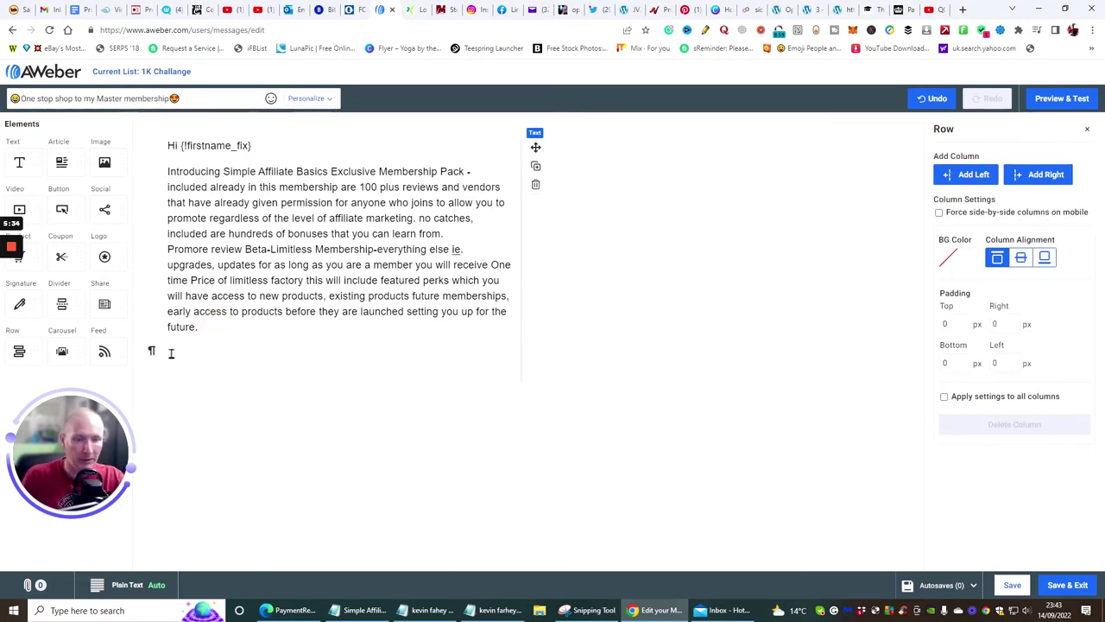
{"action": "type", "text": "Click here"}
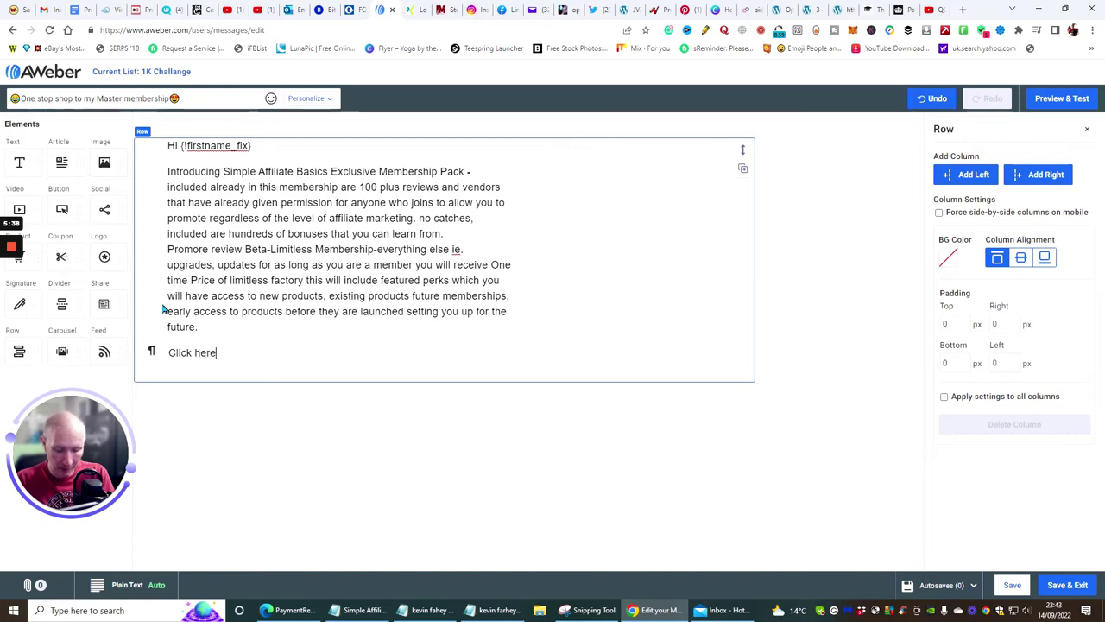
{"action": "type", "text": " for more info"}
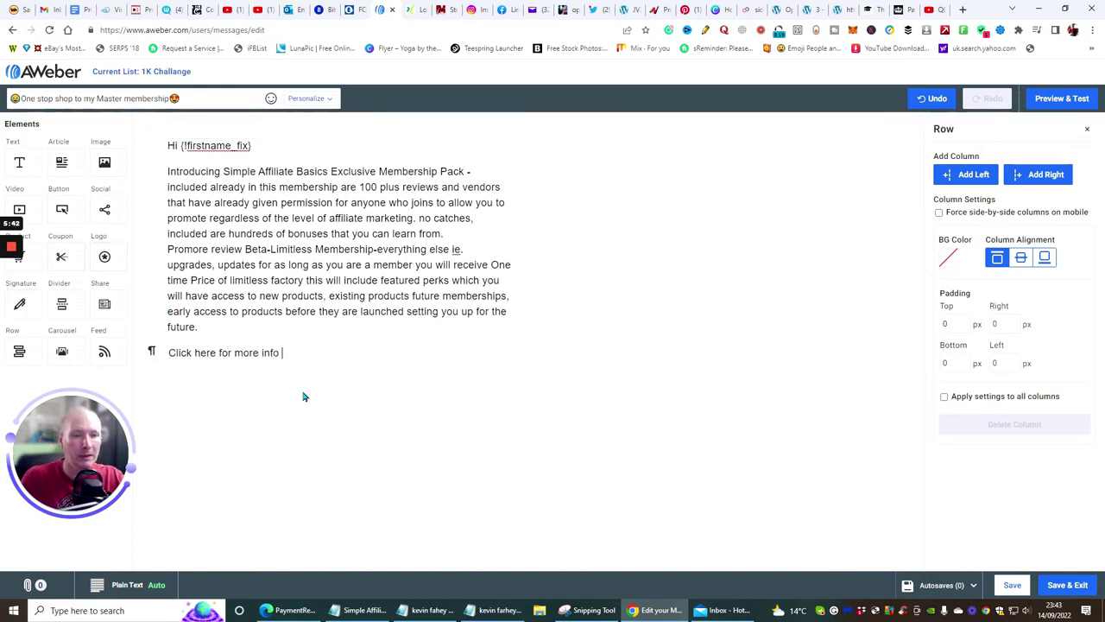
{"action": "left_click", "coordinate": [257, 344]}
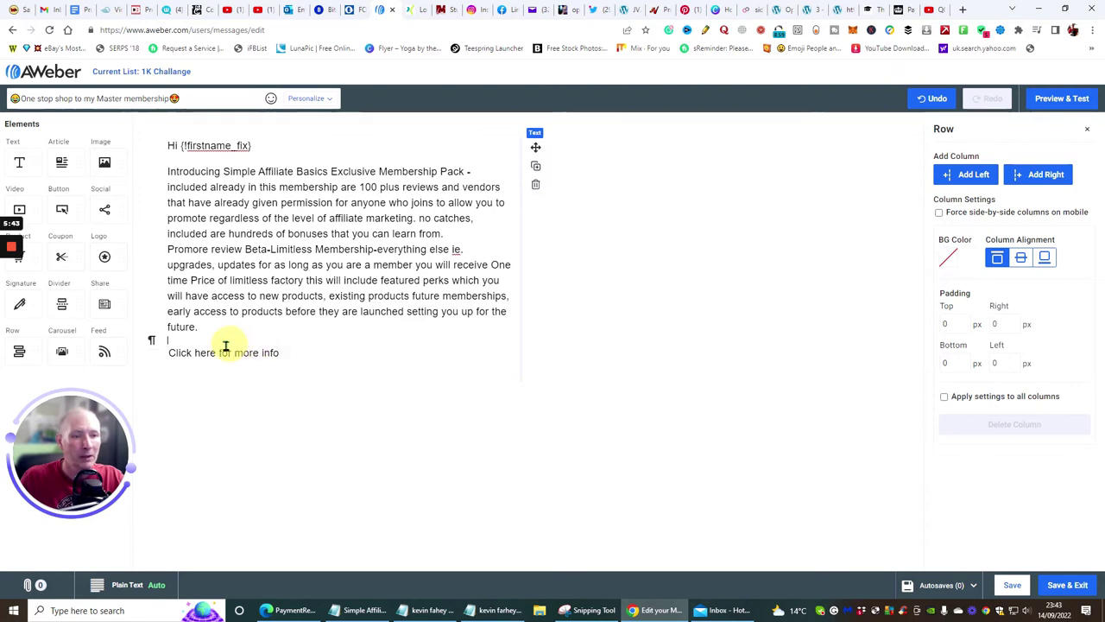
- Copy the Master Membership pack link from Pretty Links, check its sales page in a new tab and close that tab
{"action": "left_click", "coordinate": [135, 9]}
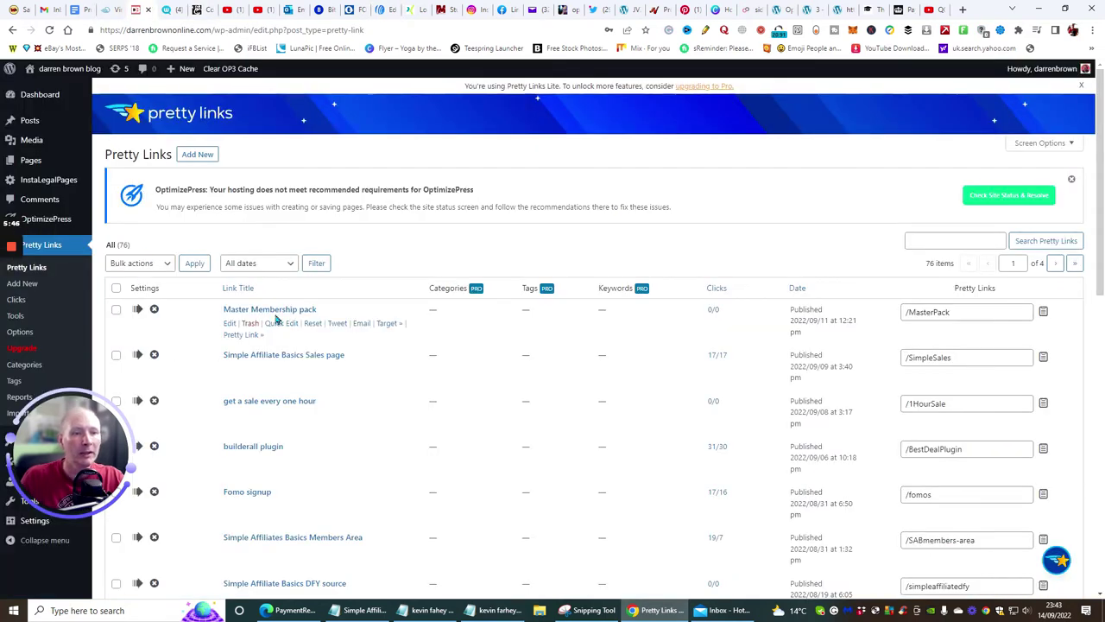
{"action": "left_click", "coordinate": [1044, 313]}
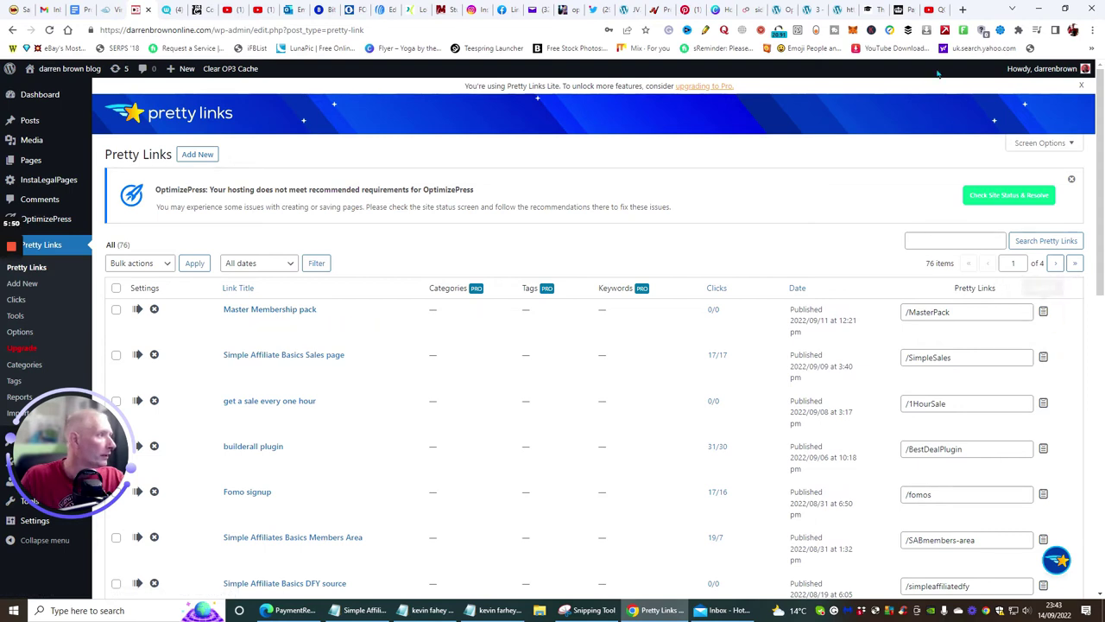
{"action": "left_click", "coordinate": [966, 10]}
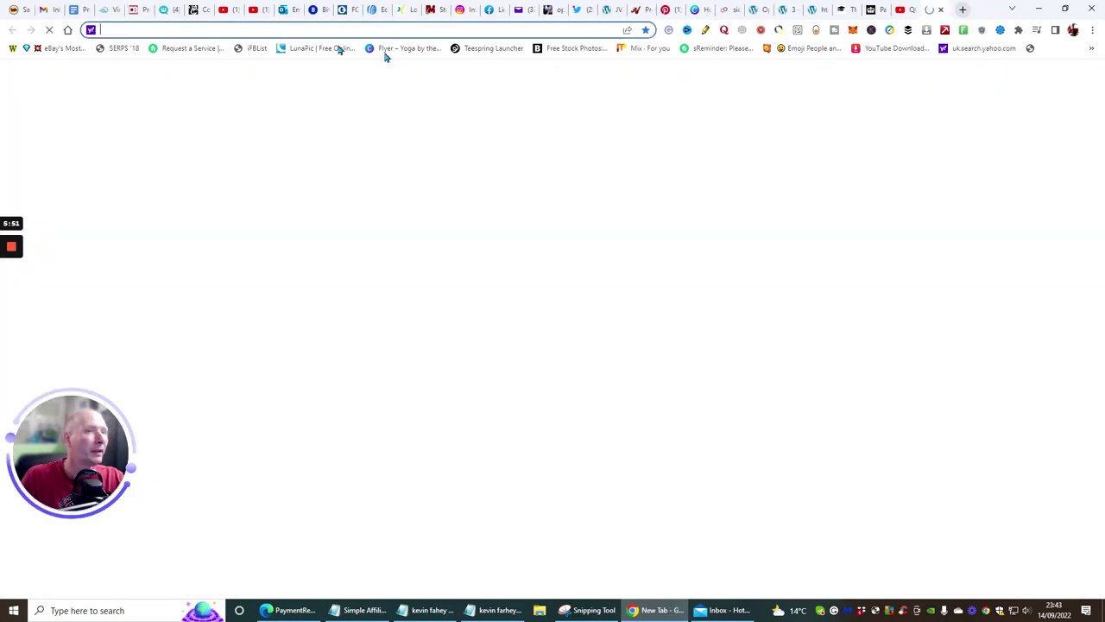
{"action": "right_click", "coordinate": [137, 32]}
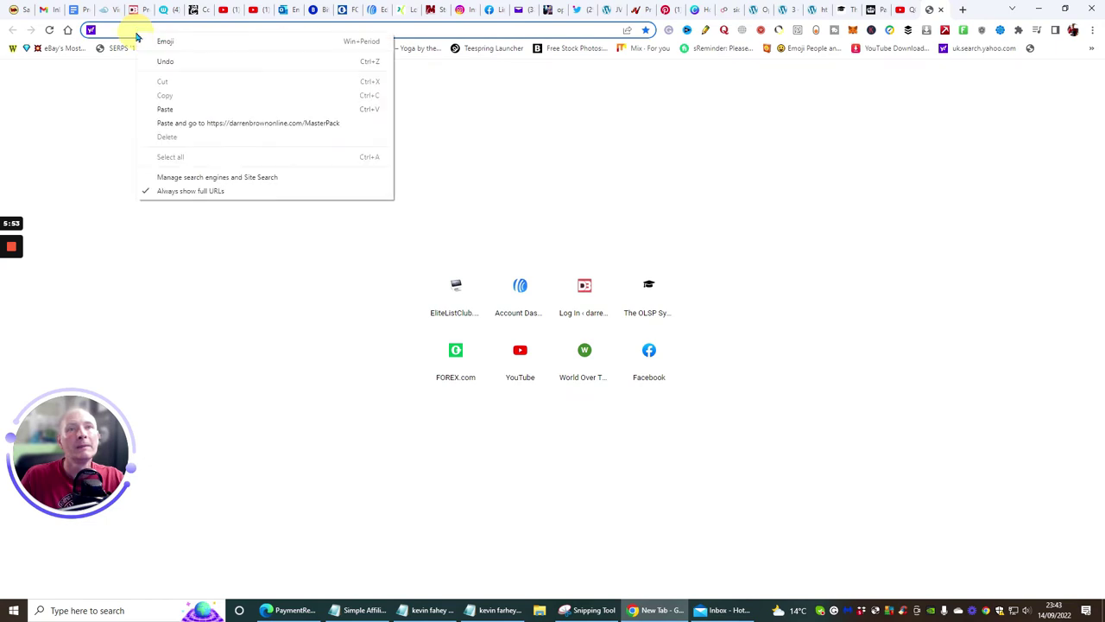
{"action": "left_click", "coordinate": [160, 123]}
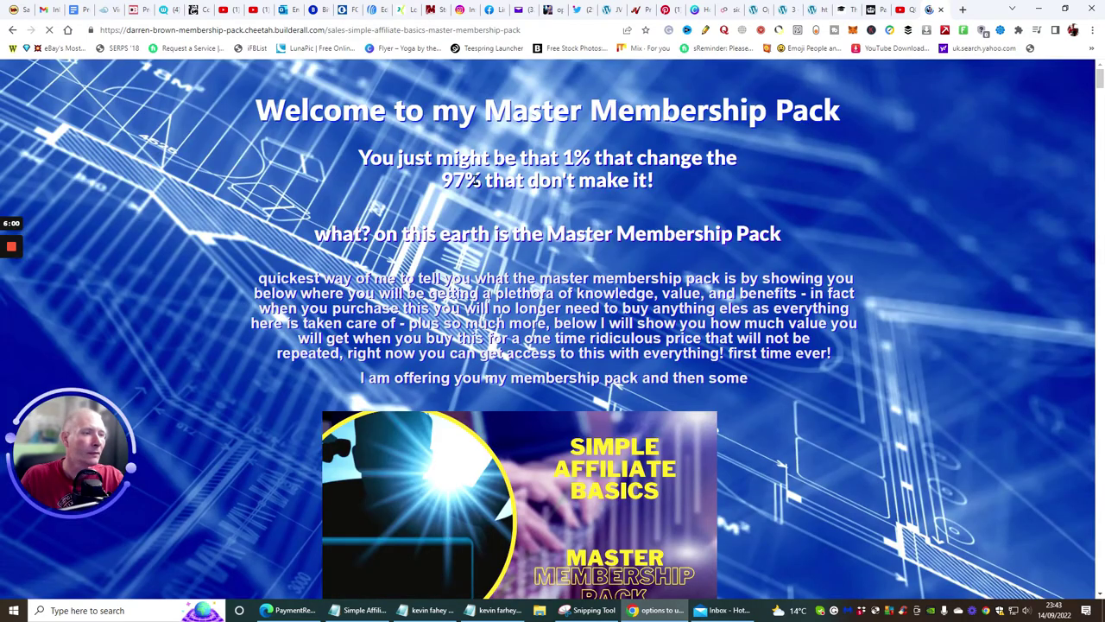
{"action": "scroll", "coordinate": [473, 177], "scroll_direction": "down", "scroll_amount": 8}
{"action": "scroll", "coordinate": [467, 189], "scroll_direction": "up", "scroll_amount": 3}
{"action": "scroll", "coordinate": [467, 188], "scroll_direction": "up", "scroll_amount": 5}
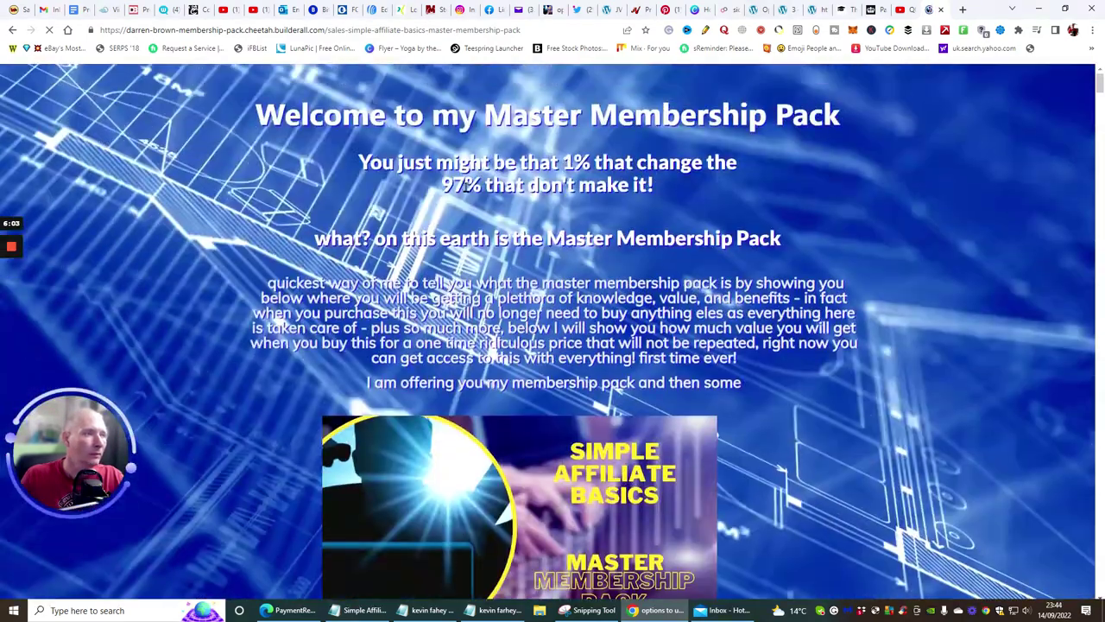
{"action": "left_click", "coordinate": [941, 9]}
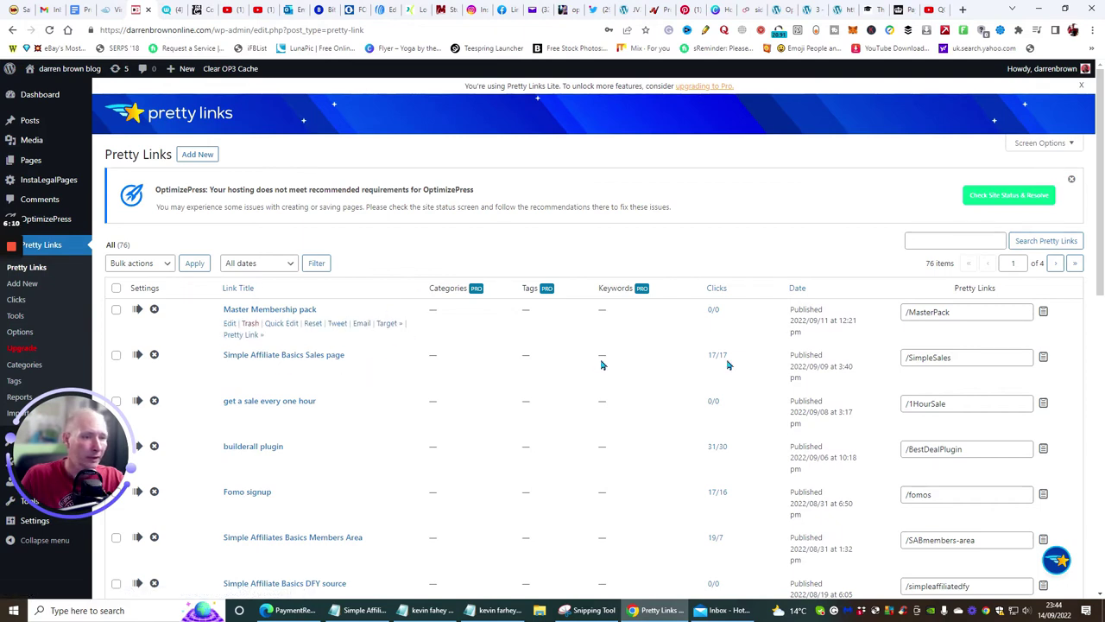
- Search Pretty Links for "master" and copy the /Master link of the Master Webinar
{"action": "left_click", "coordinate": [980, 243]}
{"action": "type", "text": "masster"}
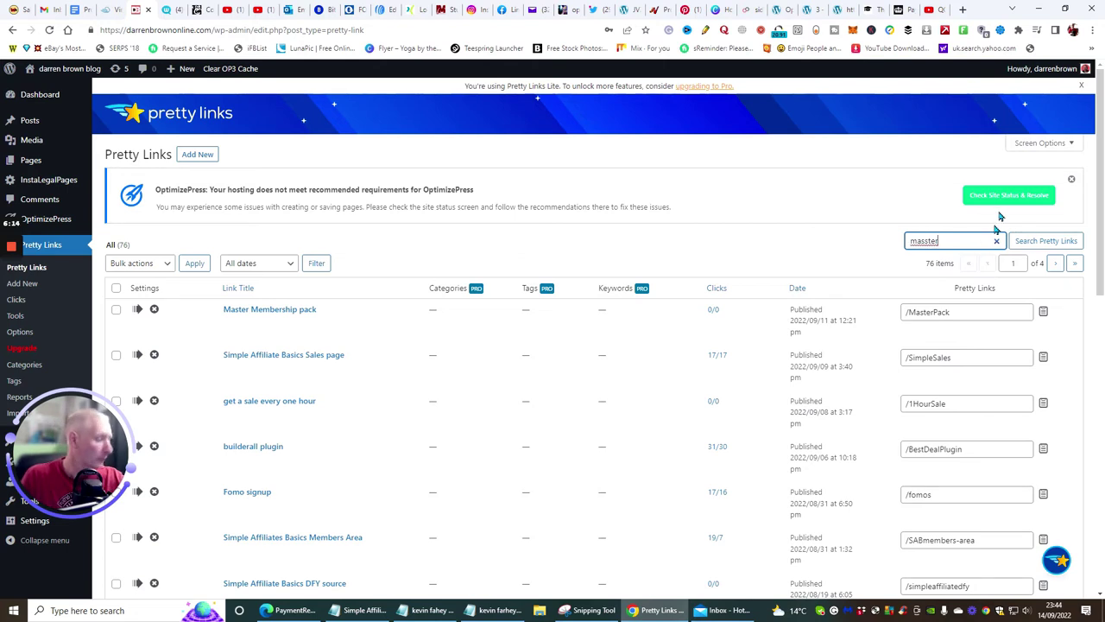
{"action": "left_click", "coordinate": [929, 245]}
{"action": "key", "text": "BackSpace"}
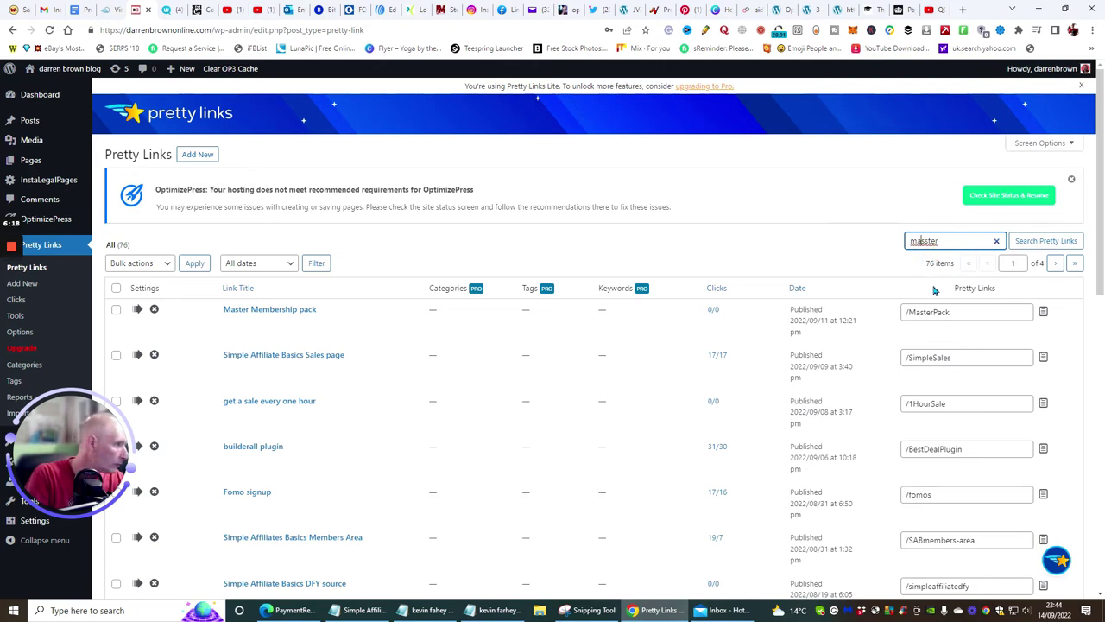
{"action": "left_click", "coordinate": [1041, 242]}
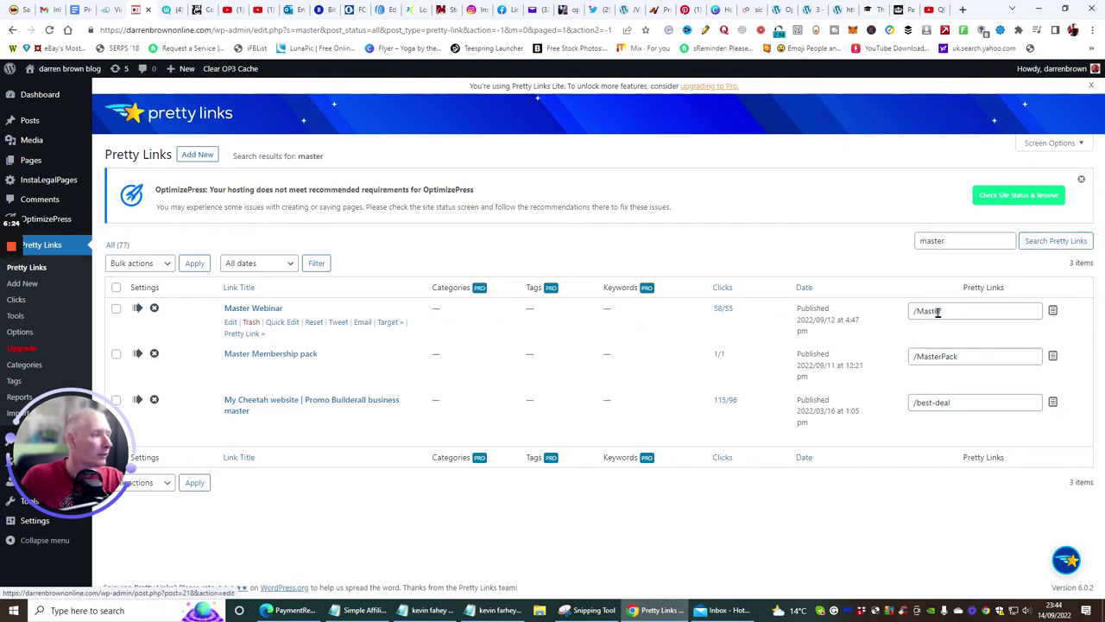
{"action": "left_click", "coordinate": [1053, 310]}
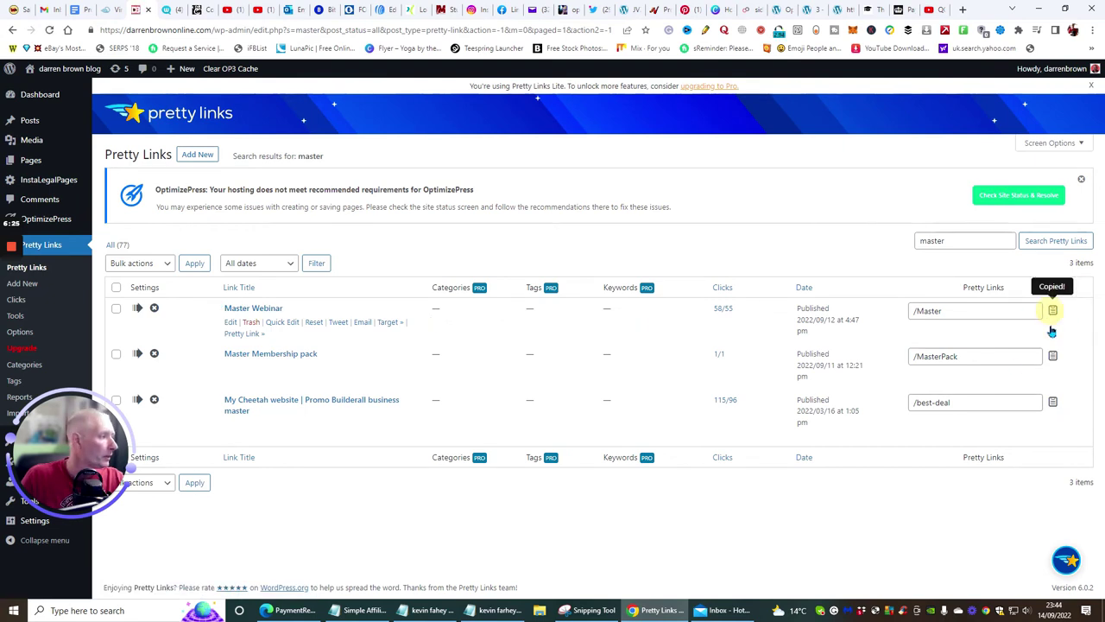
- Open the copied /Master link in a new tab, join the webinar with a name to check it, and close the tab
{"action": "left_click", "coordinate": [961, 11]}
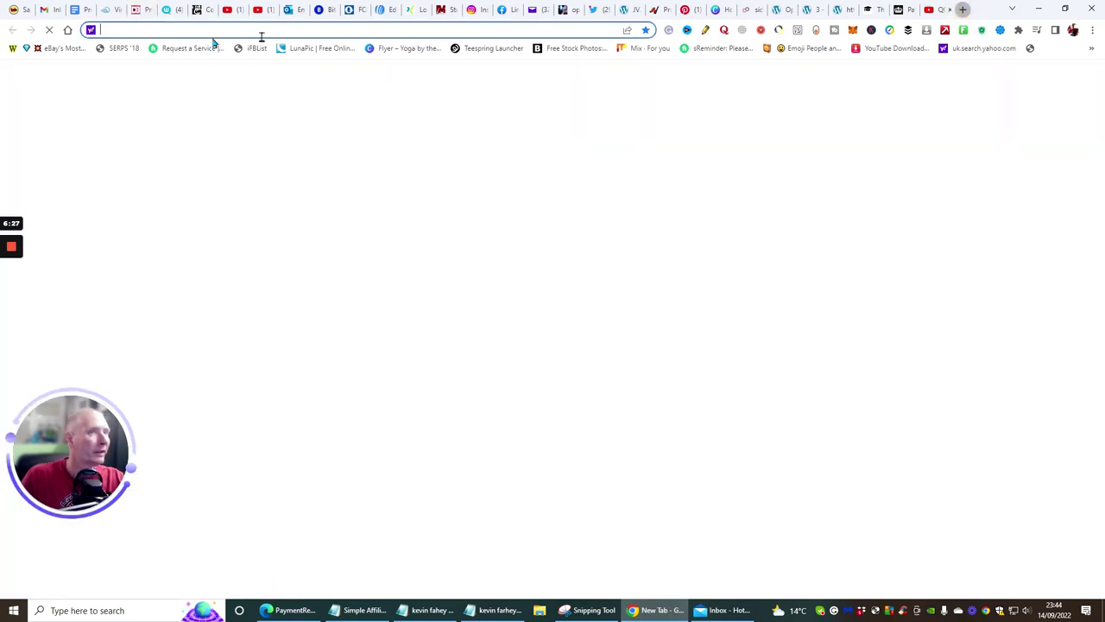
{"action": "right_click", "coordinate": [151, 30]}
{"action": "left_click", "coordinate": [178, 105]}
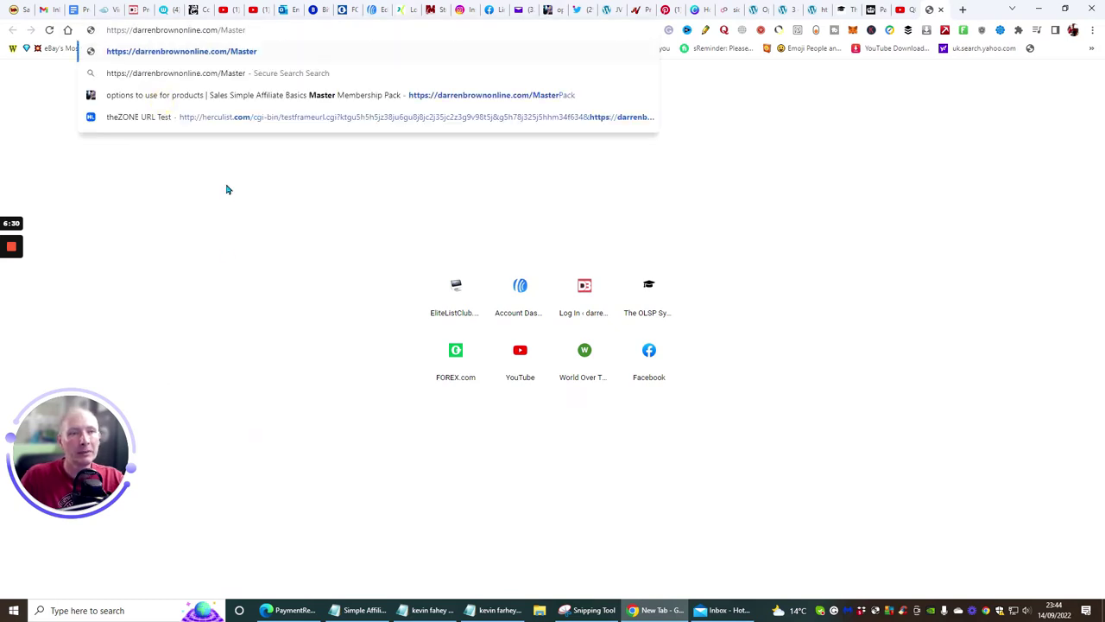
{"action": "key", "text": "Return"}
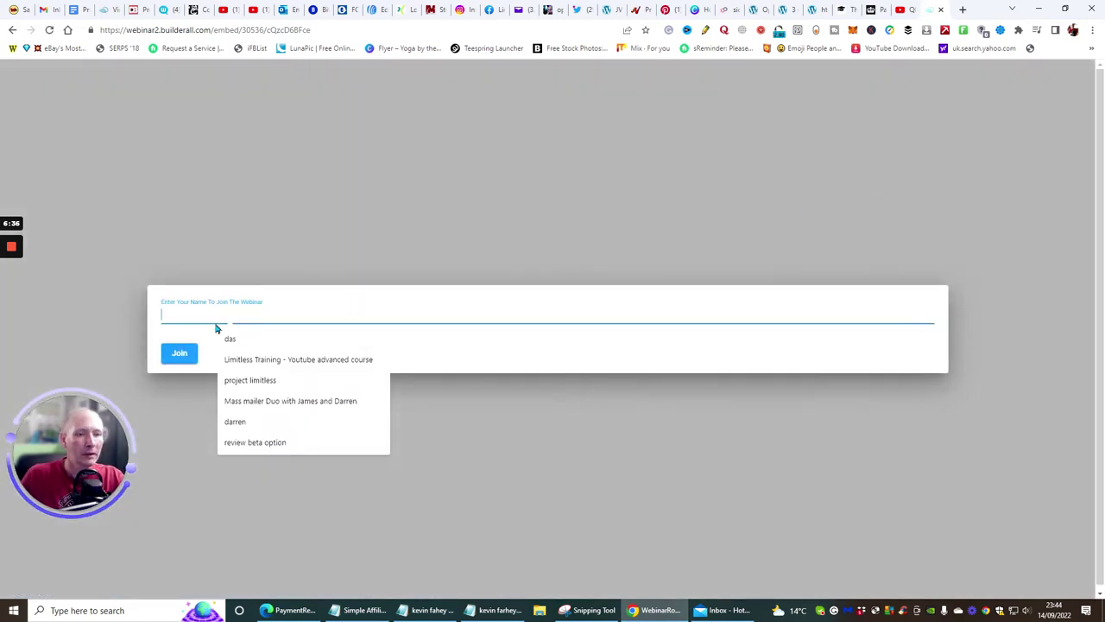
{"action": "left_click", "coordinate": [227, 337]}
{"action": "left_click", "coordinate": [190, 356]}
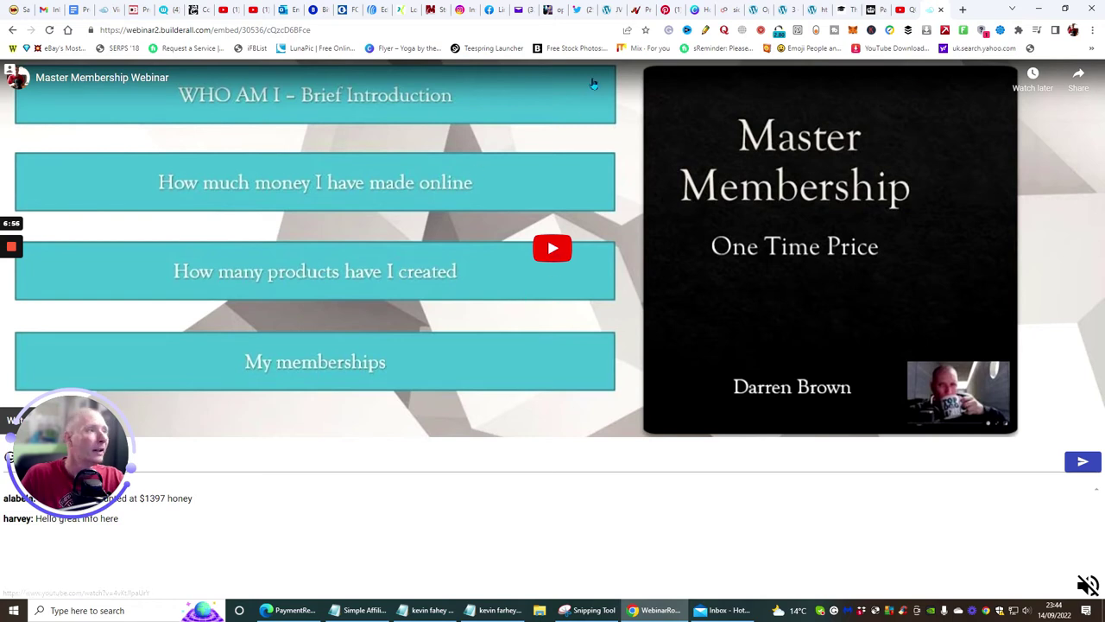
{"action": "left_click", "coordinate": [942, 12]}
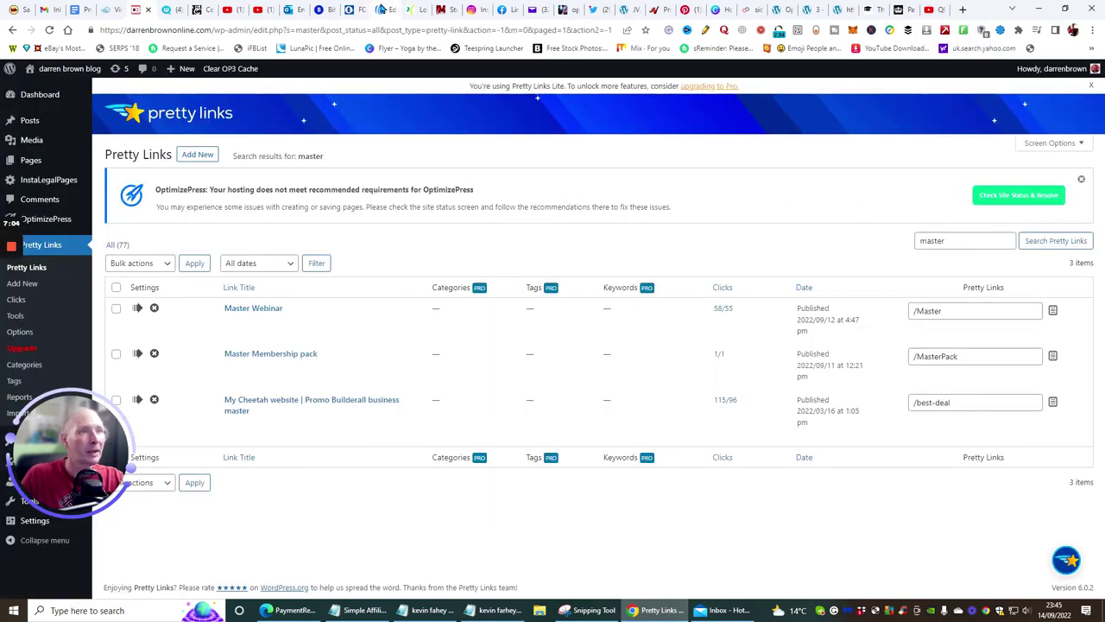
- Return to the AWeber message and link the "Click here for more info" line to the copied /Master URL
{"action": "left_click", "coordinate": [366, 11]}
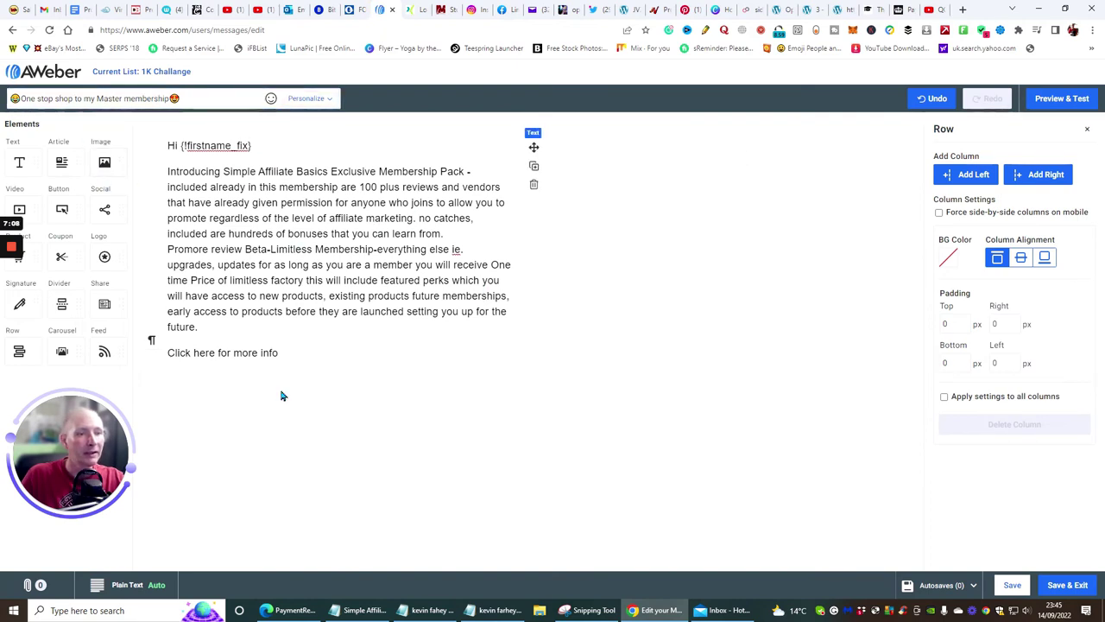
{"action": "left_click_drag", "start_coordinate": [284, 352], "coordinate": [161, 352]}
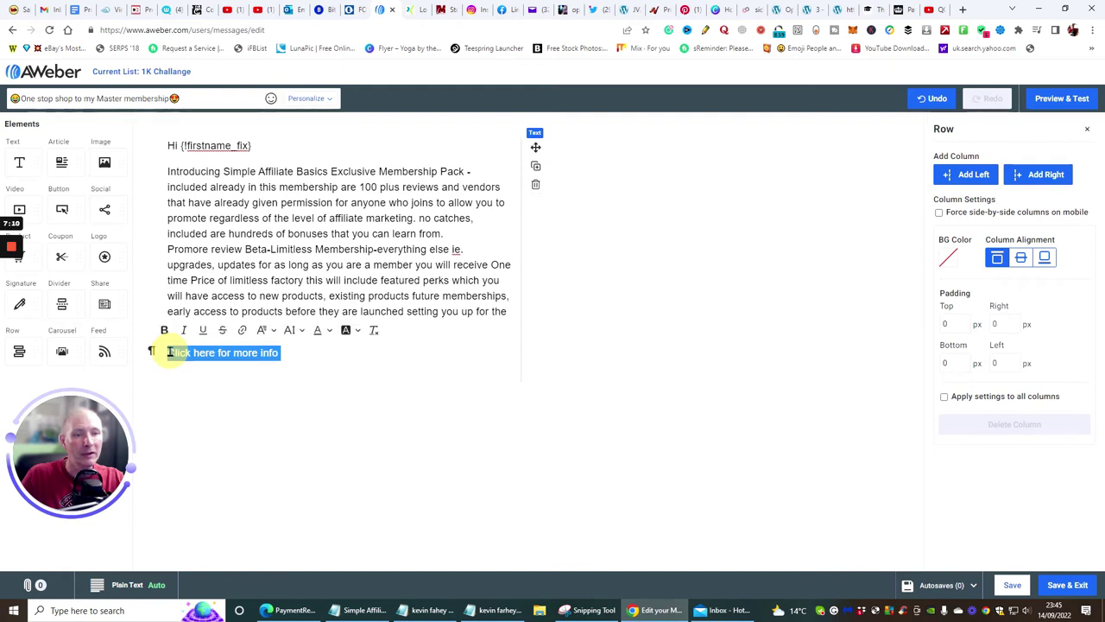
{"action": "left_click", "coordinate": [241, 330]}
{"action": "right_click", "coordinate": [243, 329]}
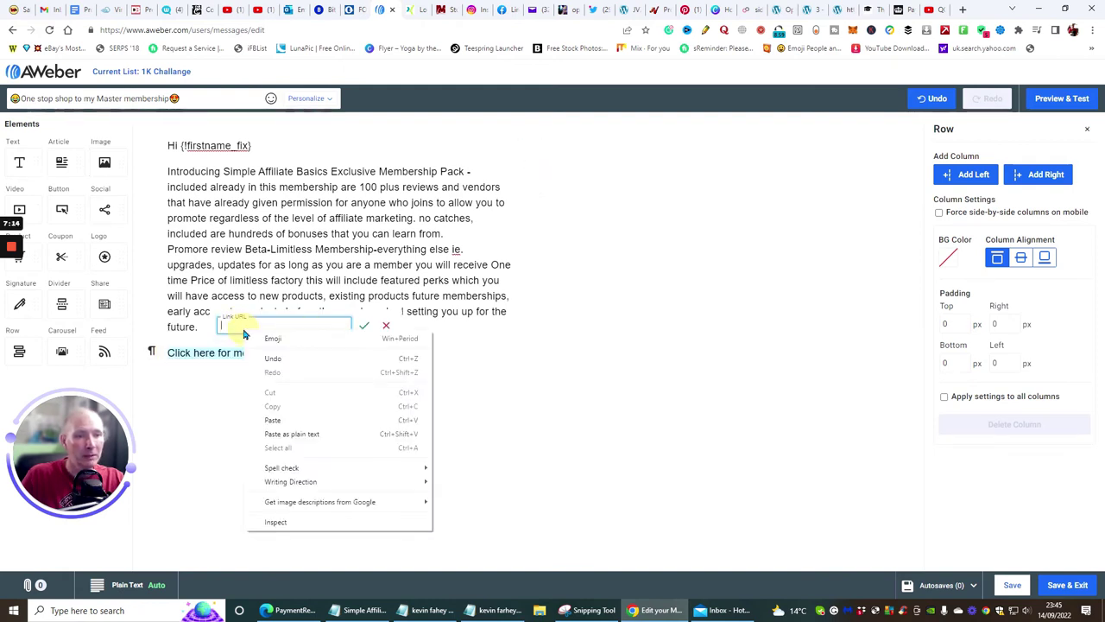
{"action": "left_click", "coordinate": [267, 421]}
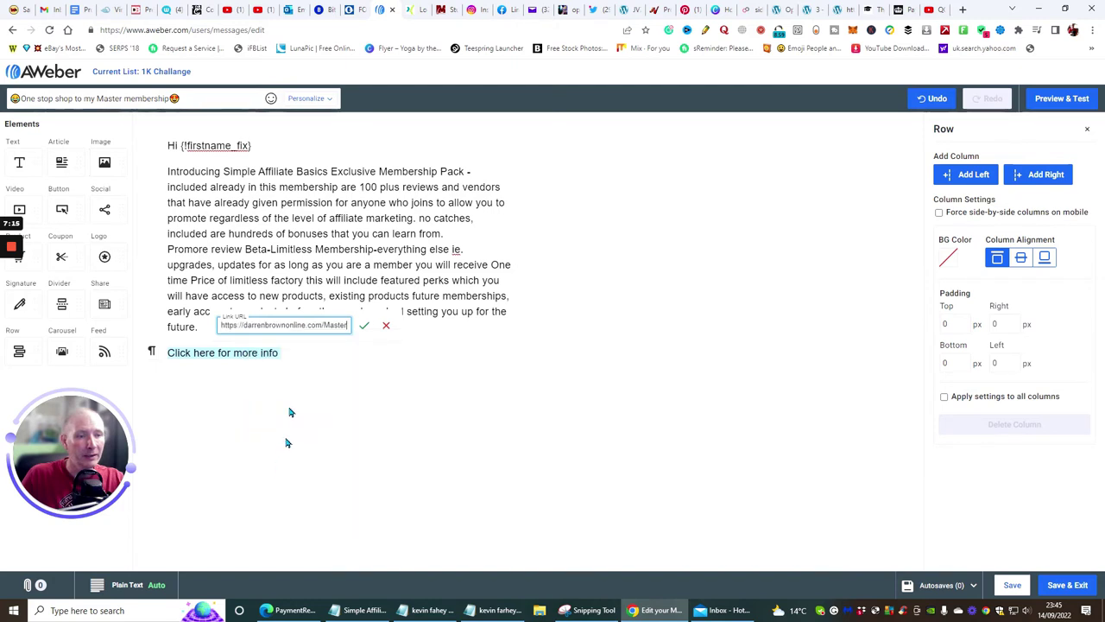
{"action": "left_click", "coordinate": [363, 324]}
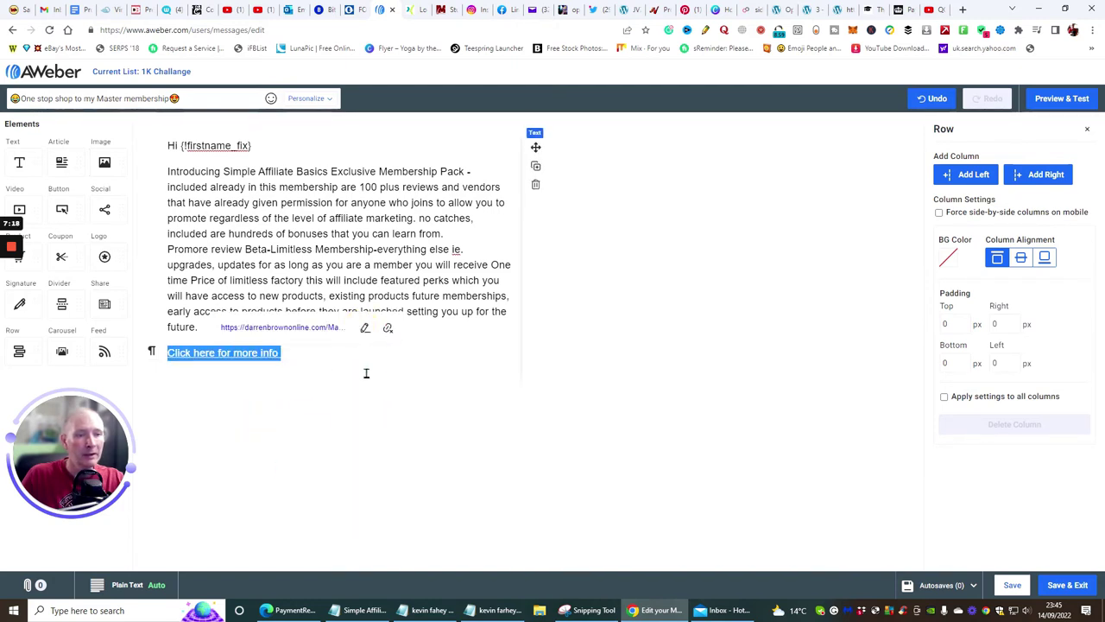
{"action": "left_click", "coordinate": [363, 374]}
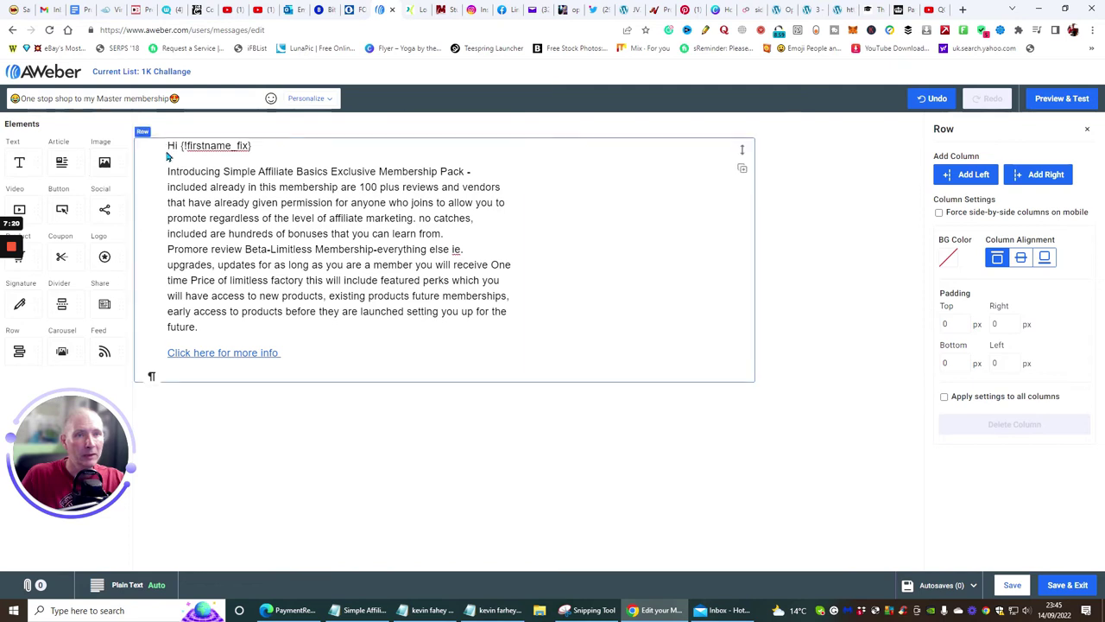
- Copy the message text from the greeting through the end of the last body paragraph
{"action": "left_click_drag", "start_coordinate": [169, 145], "coordinate": [324, 324]}
{"action": "right_click", "coordinate": [288, 259]}
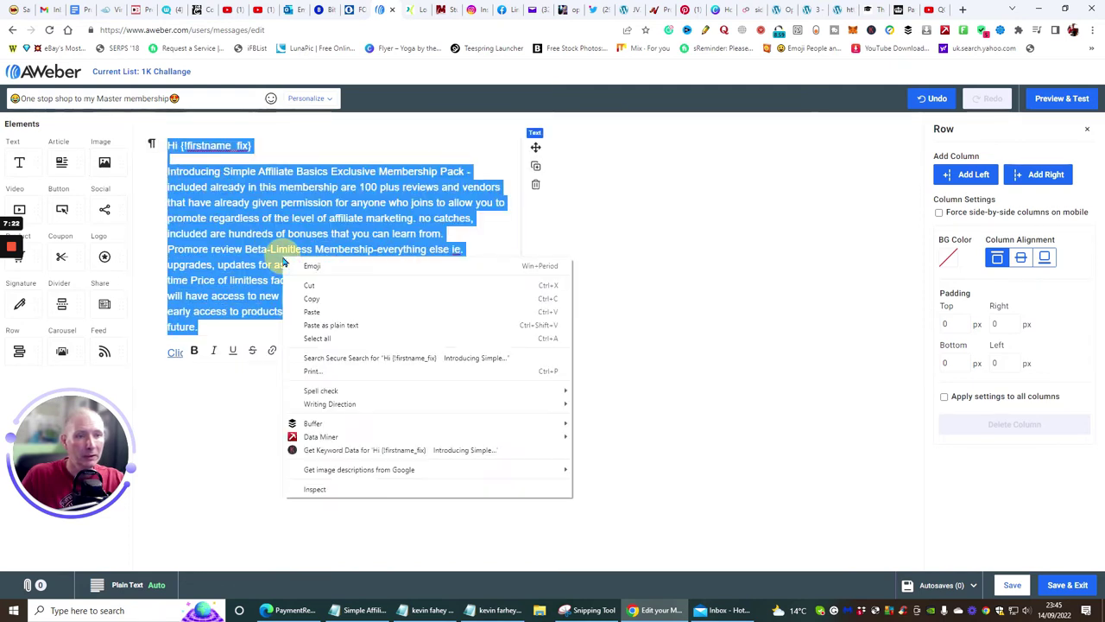
{"action": "left_click", "coordinate": [307, 298]}
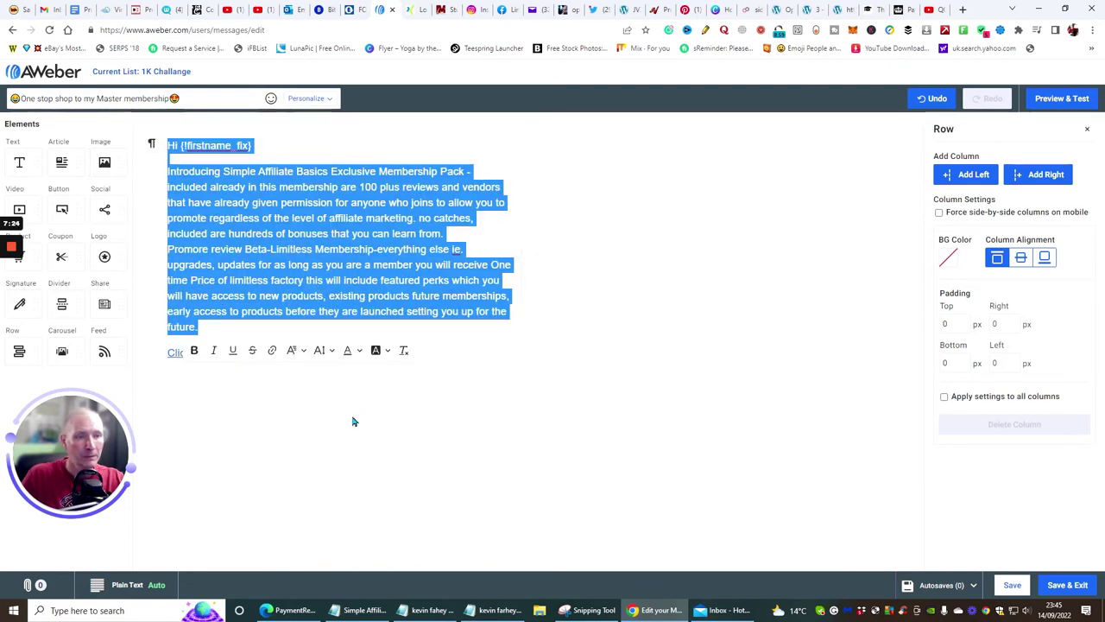
- Check the message's automatic plain-text version, accept it, and save and exit the message
{"action": "left_click", "coordinate": [192, 537]}
{"action": "left_click", "coordinate": [125, 586]}
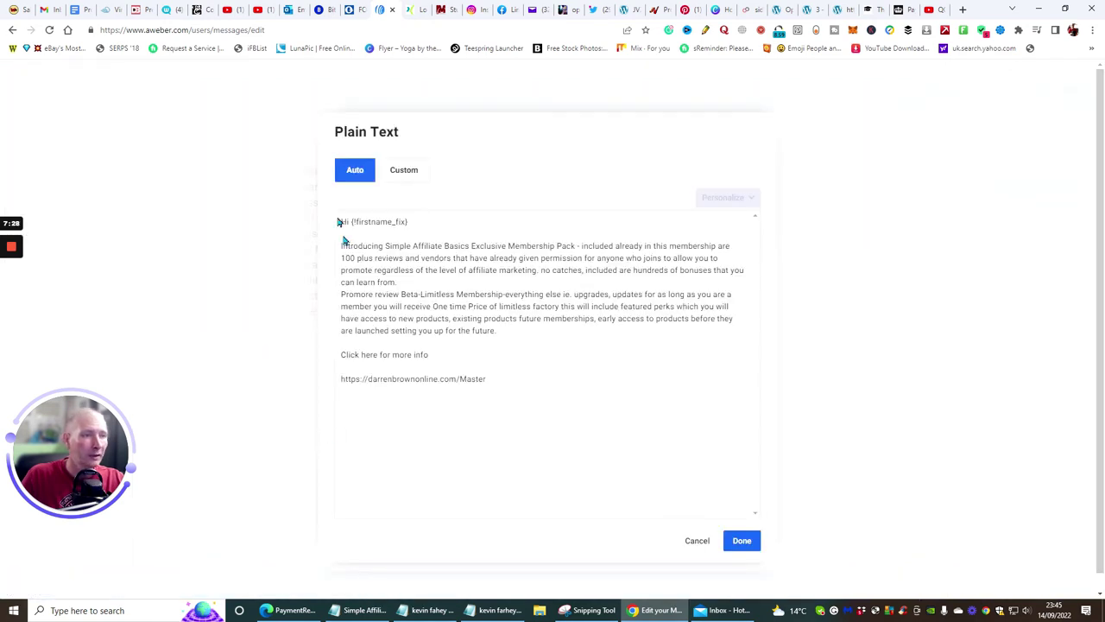
{"action": "left_click_drag", "start_coordinate": [341, 221], "coordinate": [582, 363]}
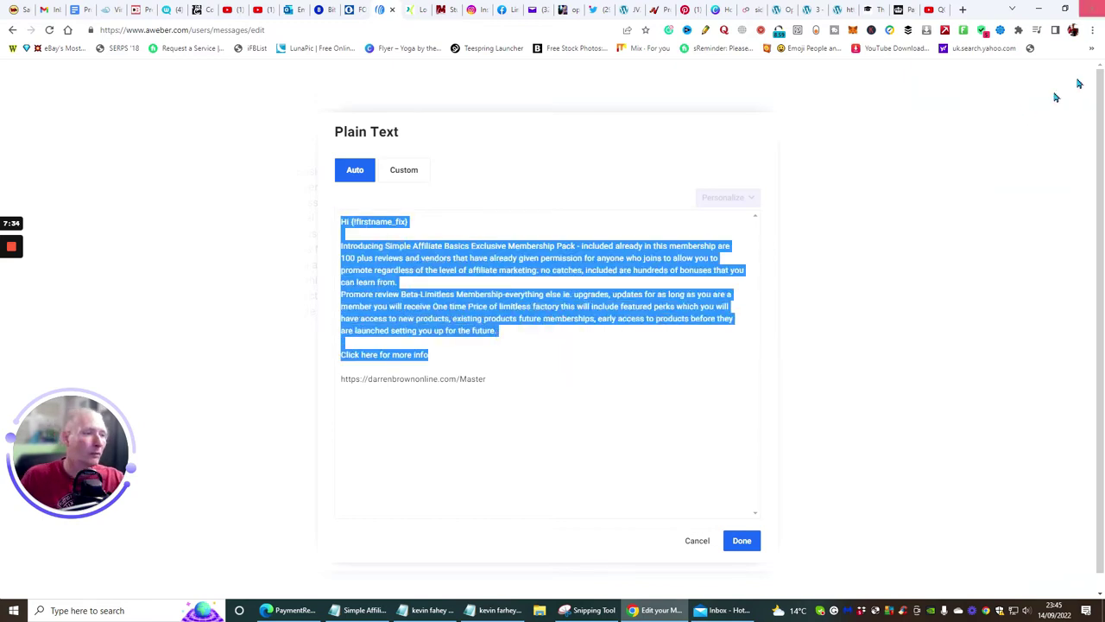
{"action": "left_click", "coordinate": [529, 335]}
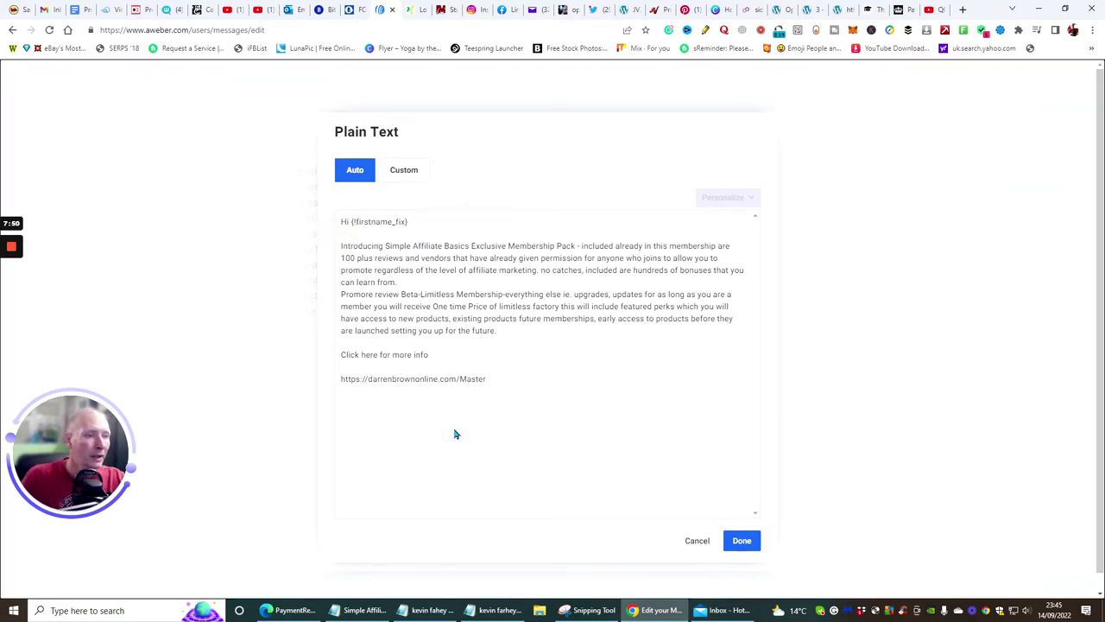
{"action": "left_click", "coordinate": [730, 542]}
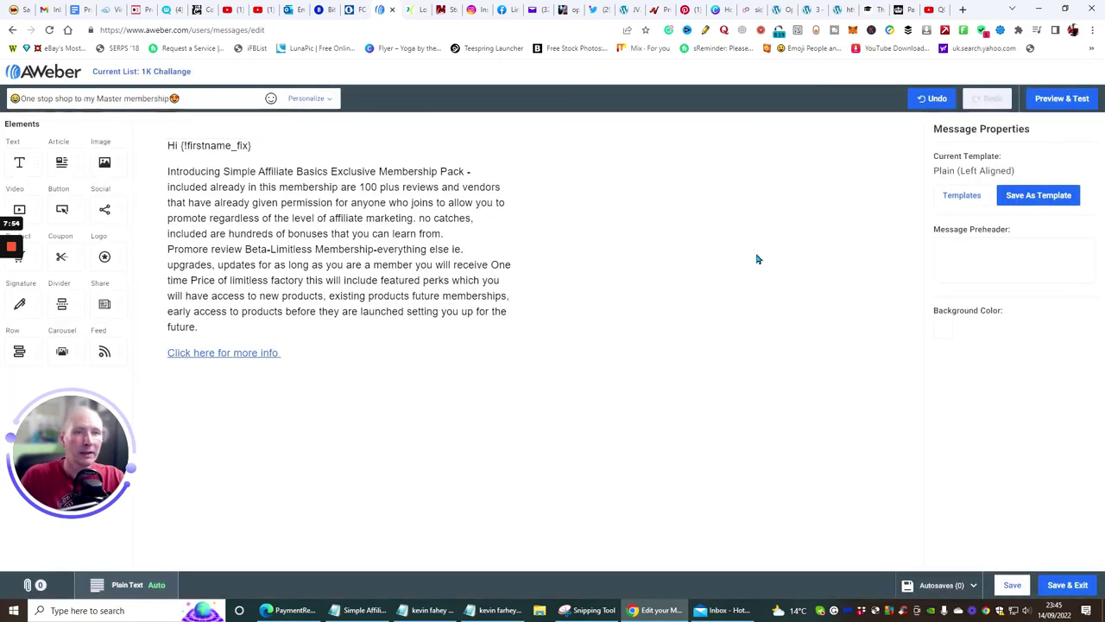
{"action": "left_click", "coordinate": [1067, 585]}
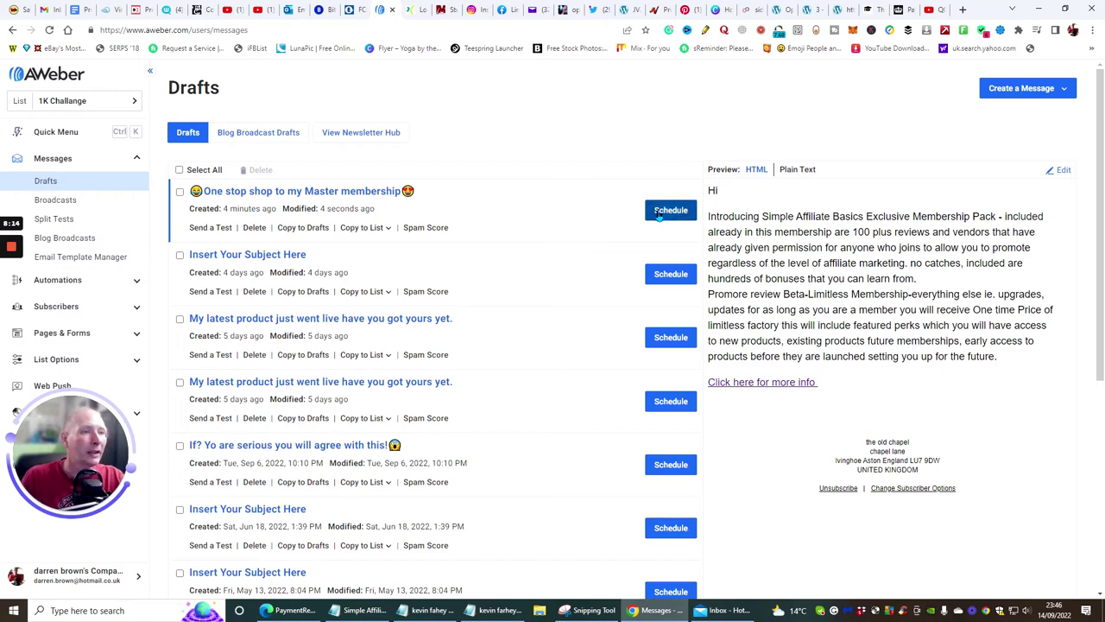
- Open the scheduling settings of the "One stop shop to my Master membership" draft and share it through the connected Twitter account
{"action": "left_click", "coordinate": [670, 211]}
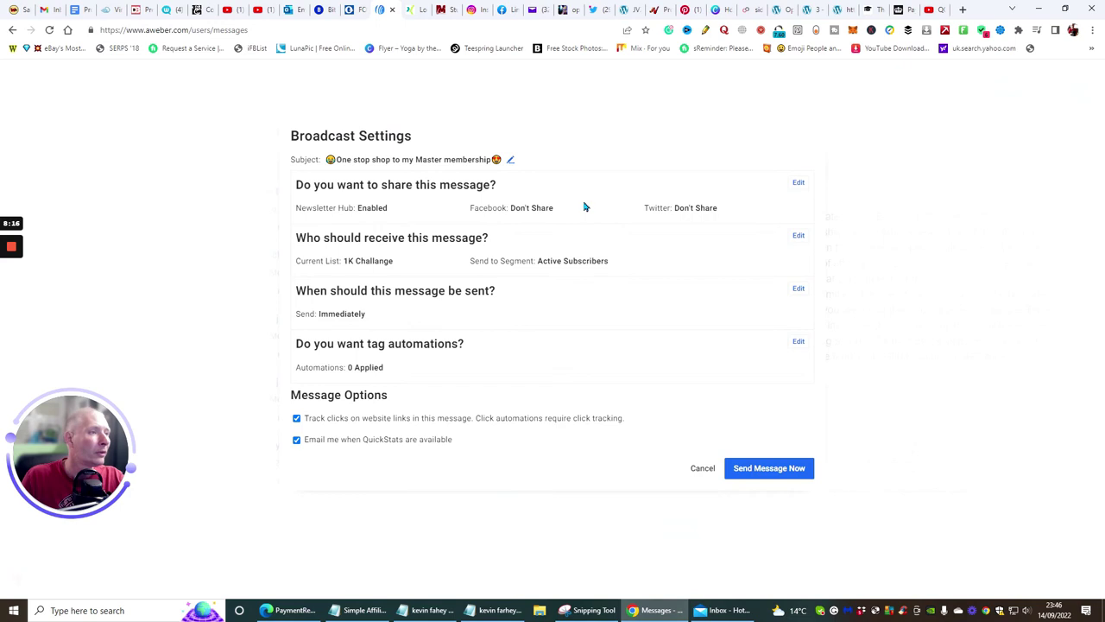
{"action": "left_click", "coordinate": [798, 186]}
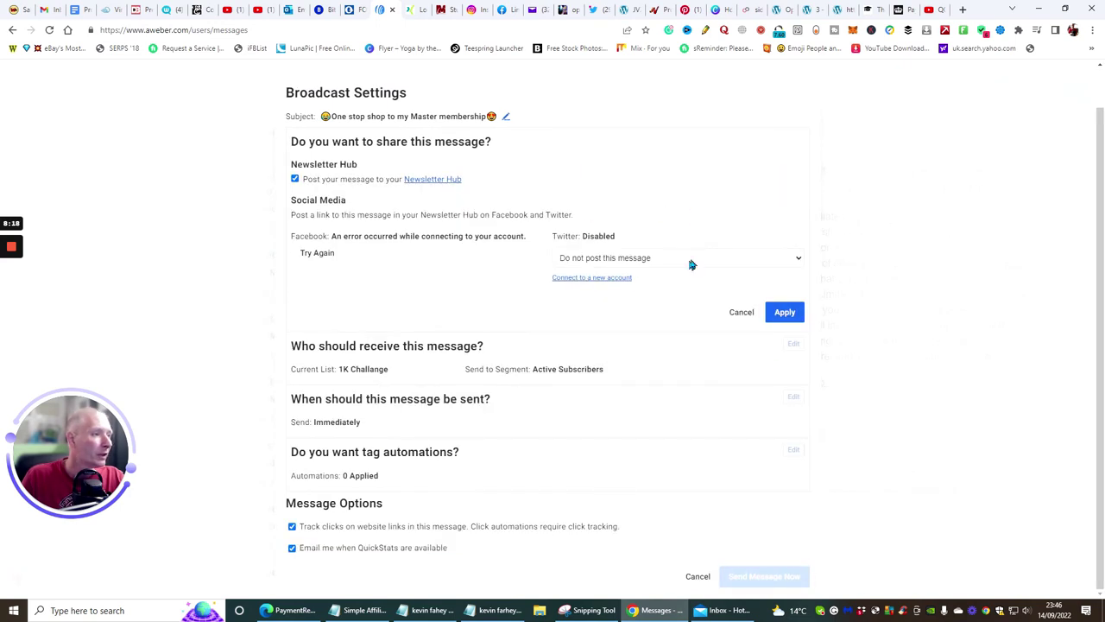
{"action": "left_click", "coordinate": [683, 256]}
{"action": "left_click", "coordinate": [628, 295]}
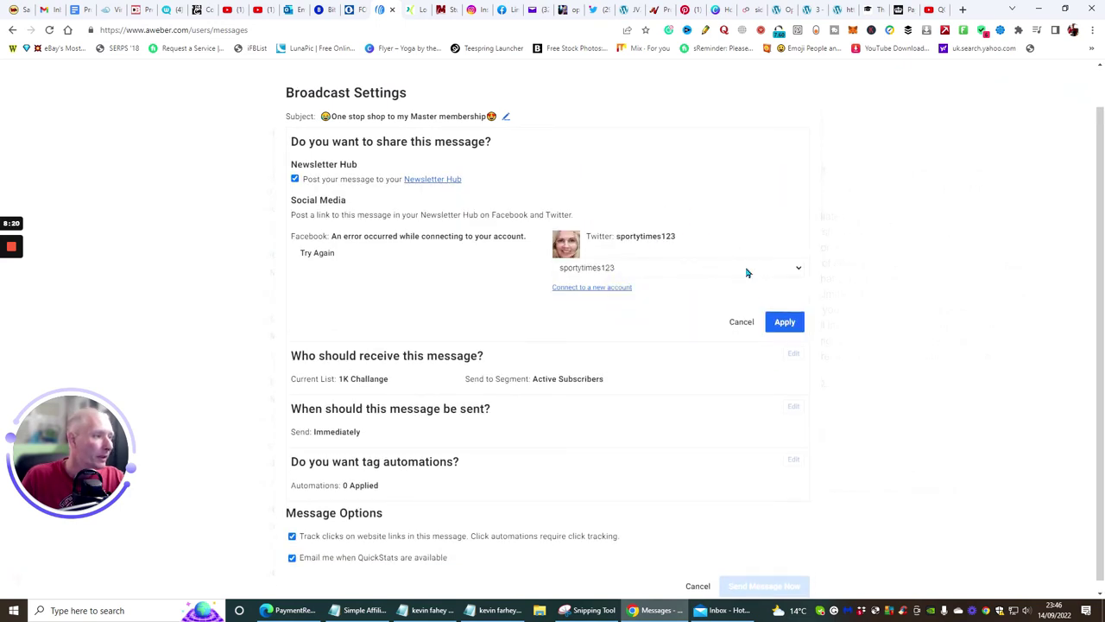
{"action": "left_click", "coordinate": [782, 321]}
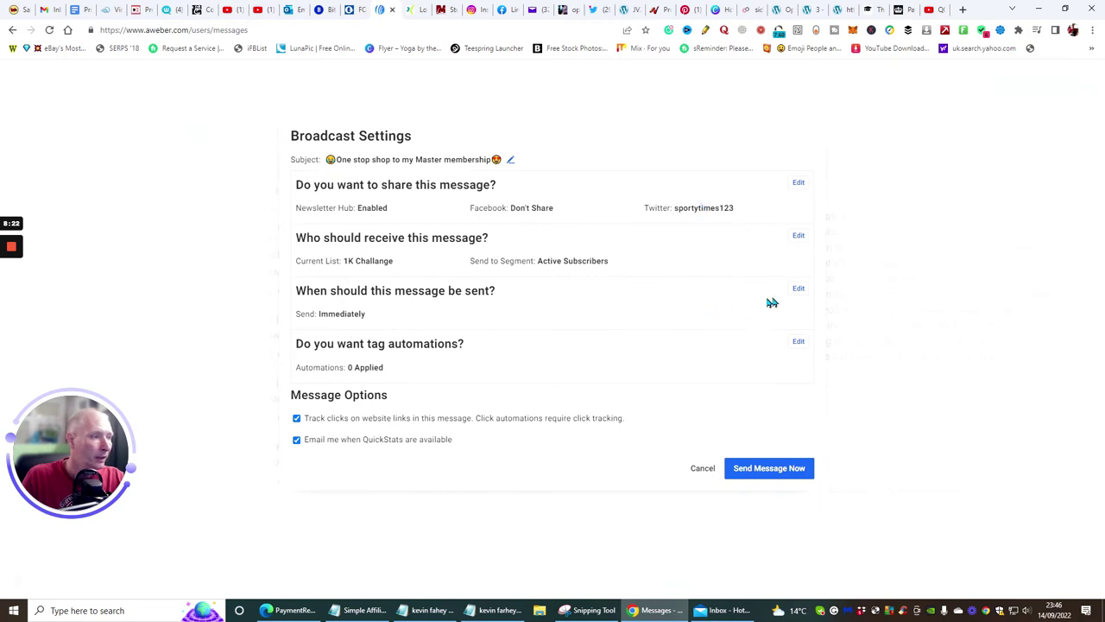
- Set the broadcast's recipients to the segment "Added in the past 1 year" and include subscribers on all lists
{"action": "left_click", "coordinate": [799, 237]}
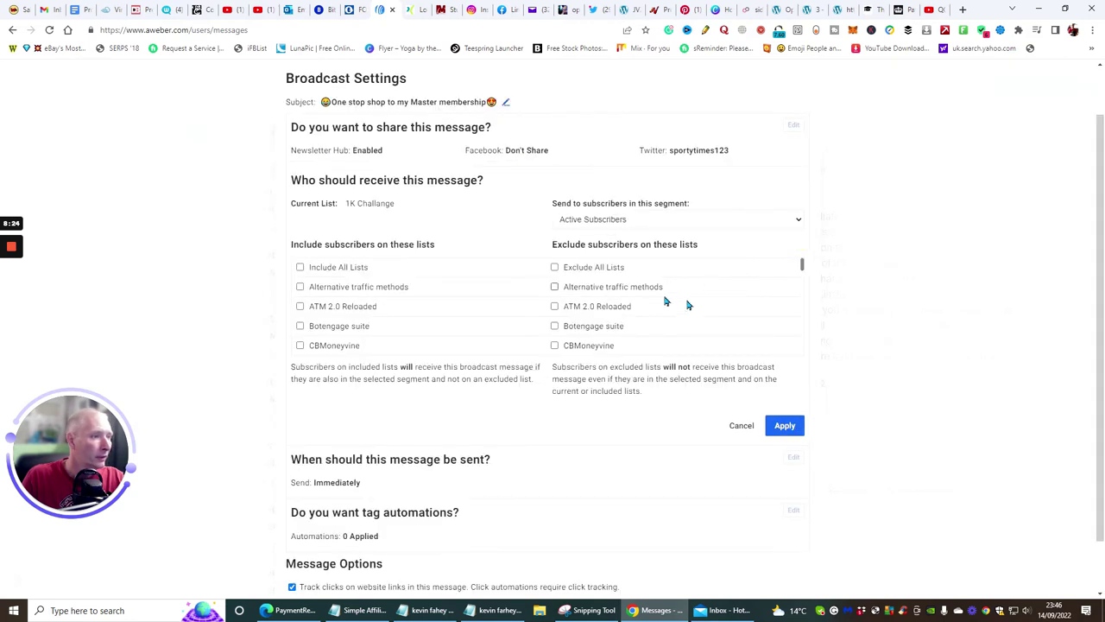
{"action": "left_click", "coordinate": [799, 221]}
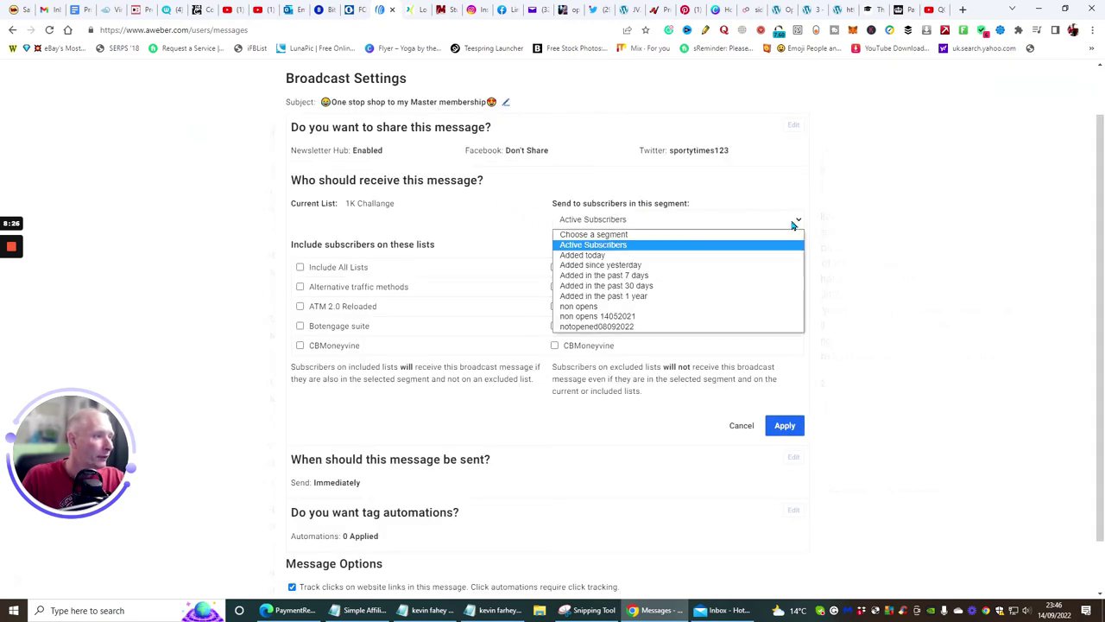
{"action": "left_click", "coordinate": [680, 299]}
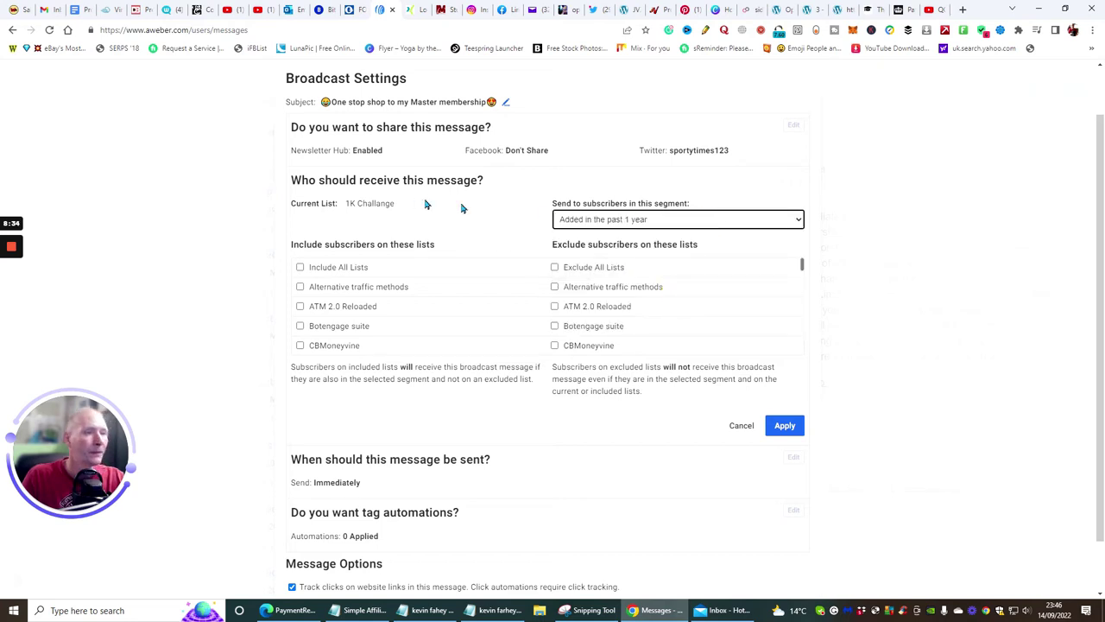
{"action": "left_click", "coordinate": [300, 268]}
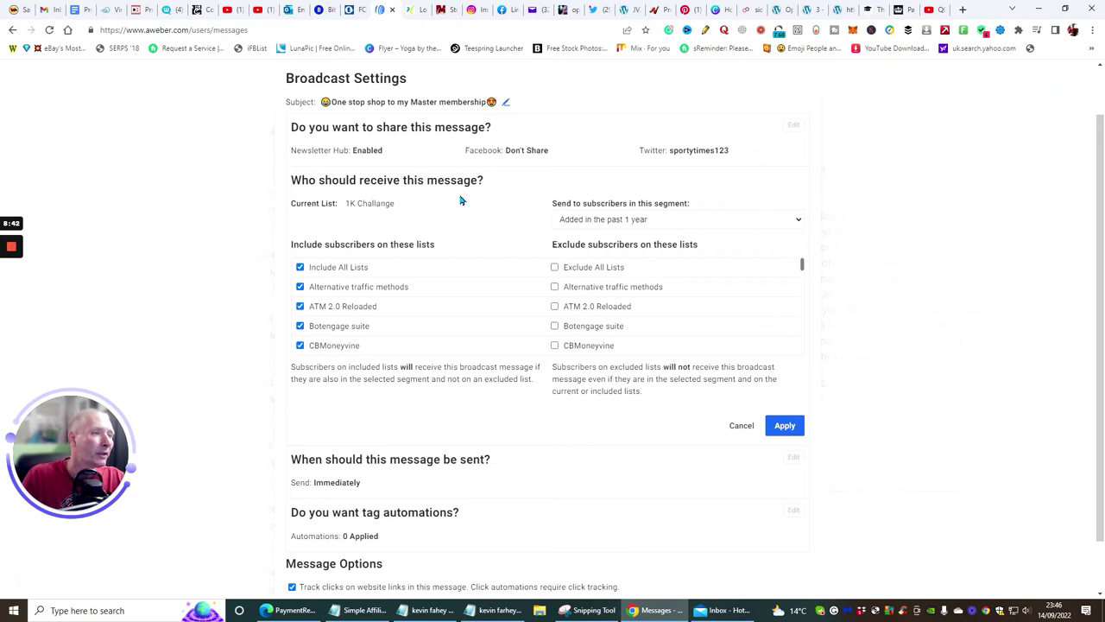
{"action": "left_click", "coordinate": [785, 429]}
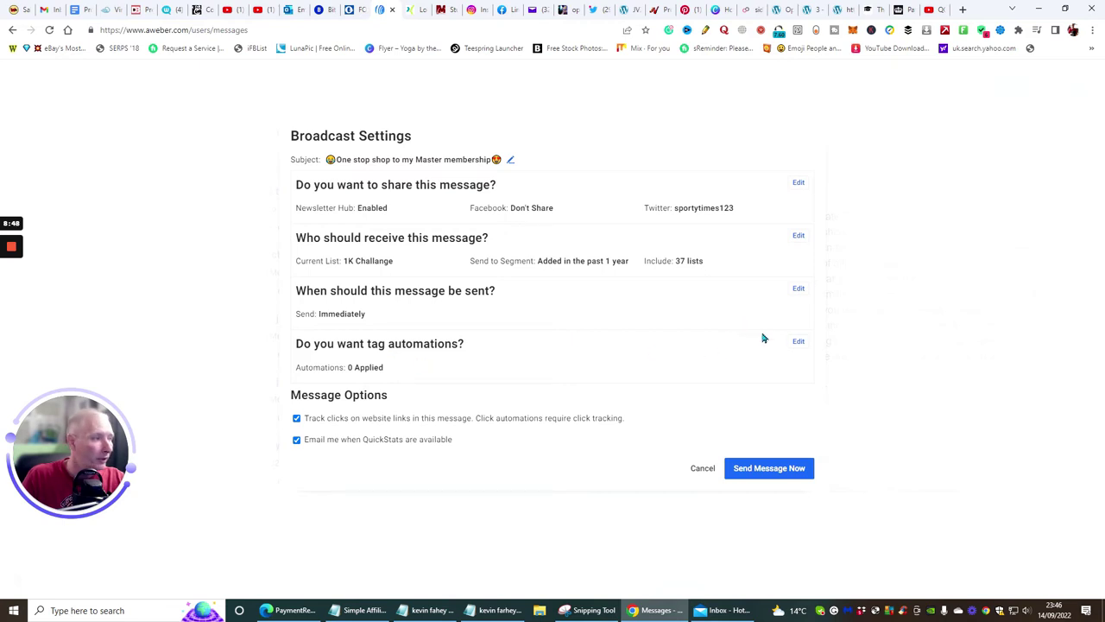
- Add the tag opened14092022 to the broadcast's open automation
{"action": "left_click", "coordinate": [798, 342]}
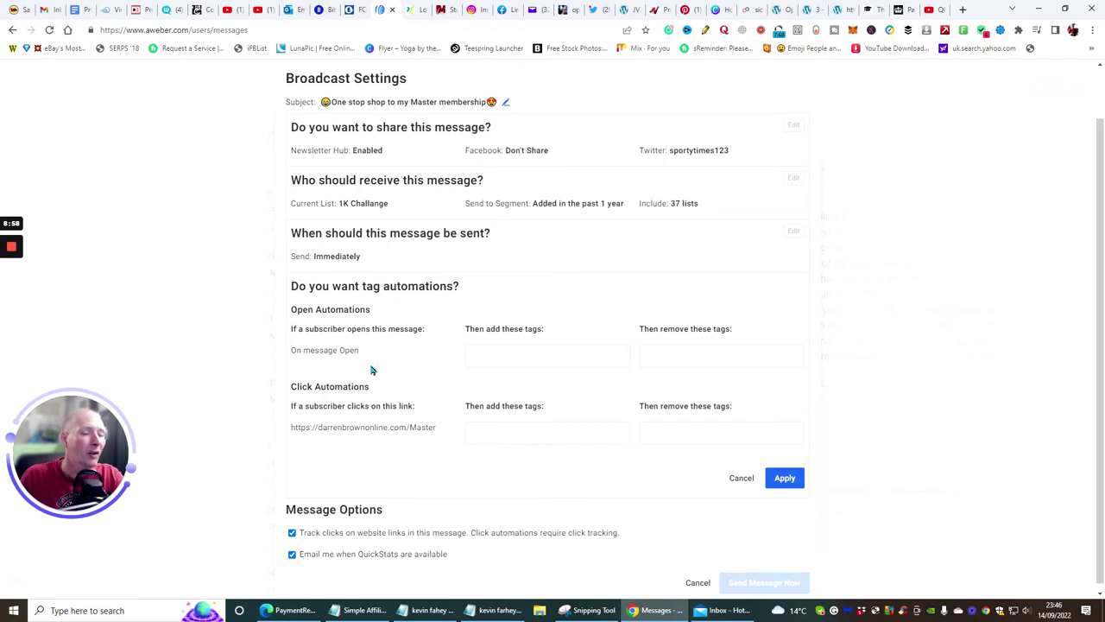
{"action": "left_click", "coordinate": [494, 357]}
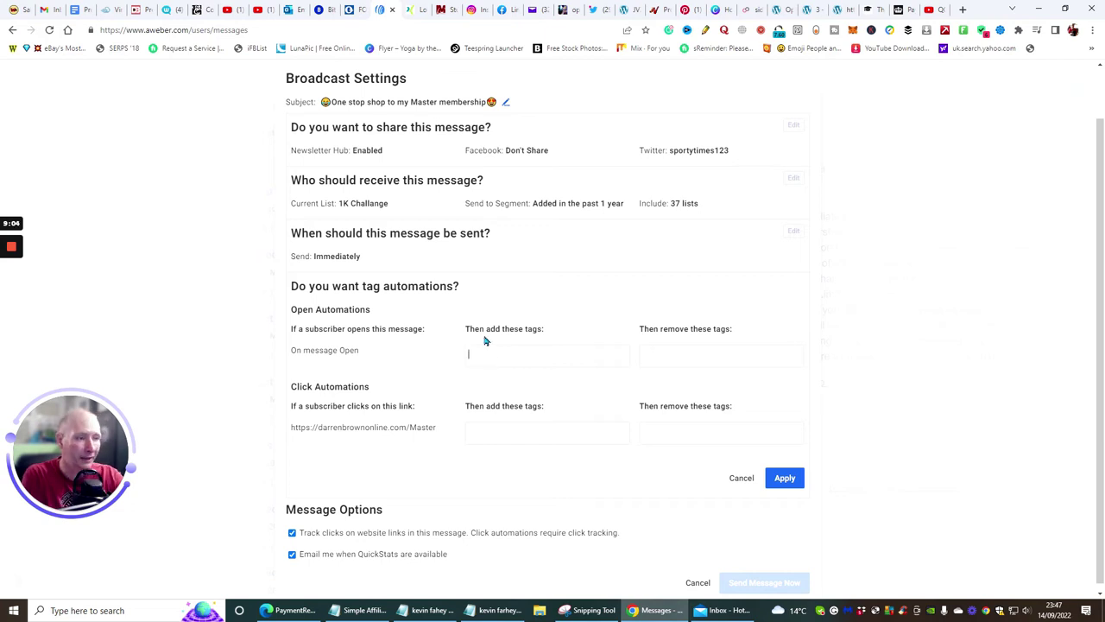
{"action": "type", "text": "opene"}
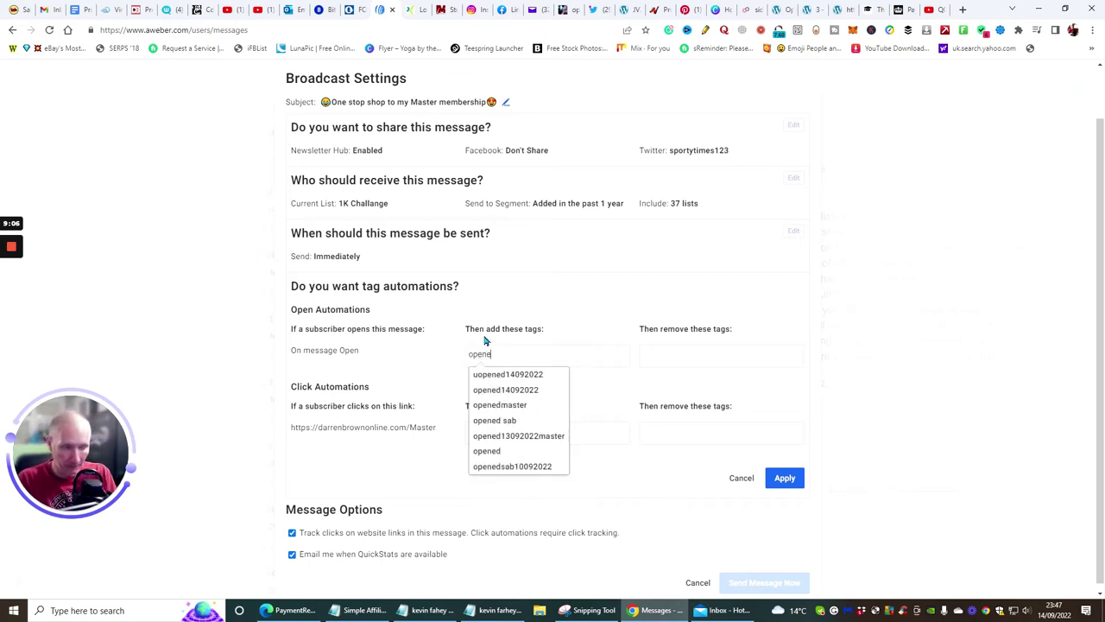
{"action": "left_click", "coordinate": [482, 390]}
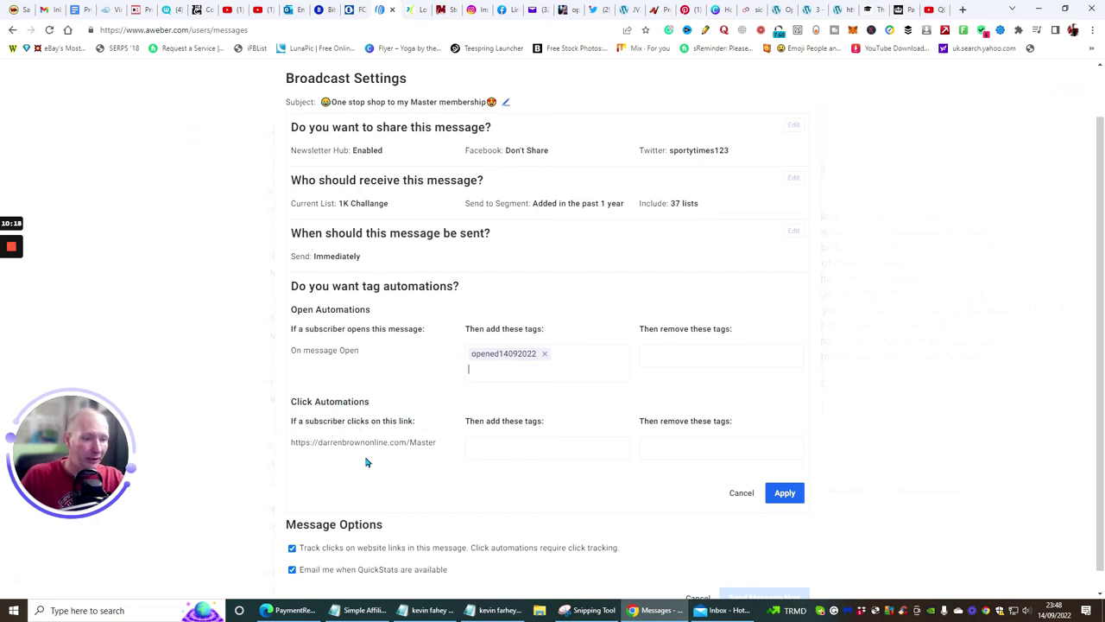
- Add the tag openedmaster to the click automation for the /Master link and apply the tag automations
{"action": "left_click", "coordinate": [479, 443]}
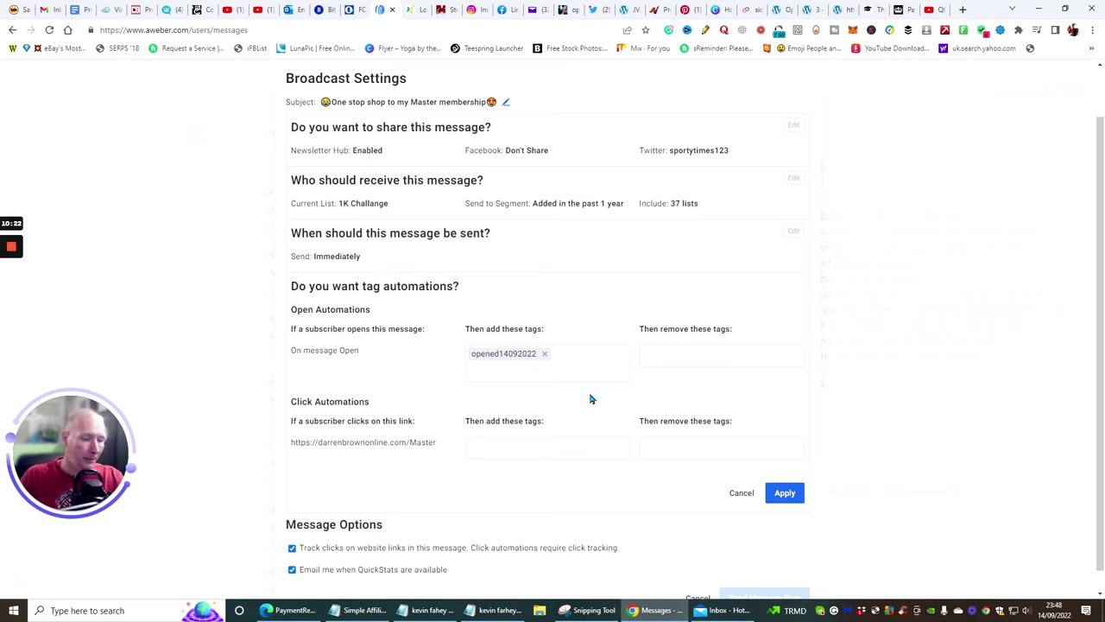
{"action": "type", "text": "open"}
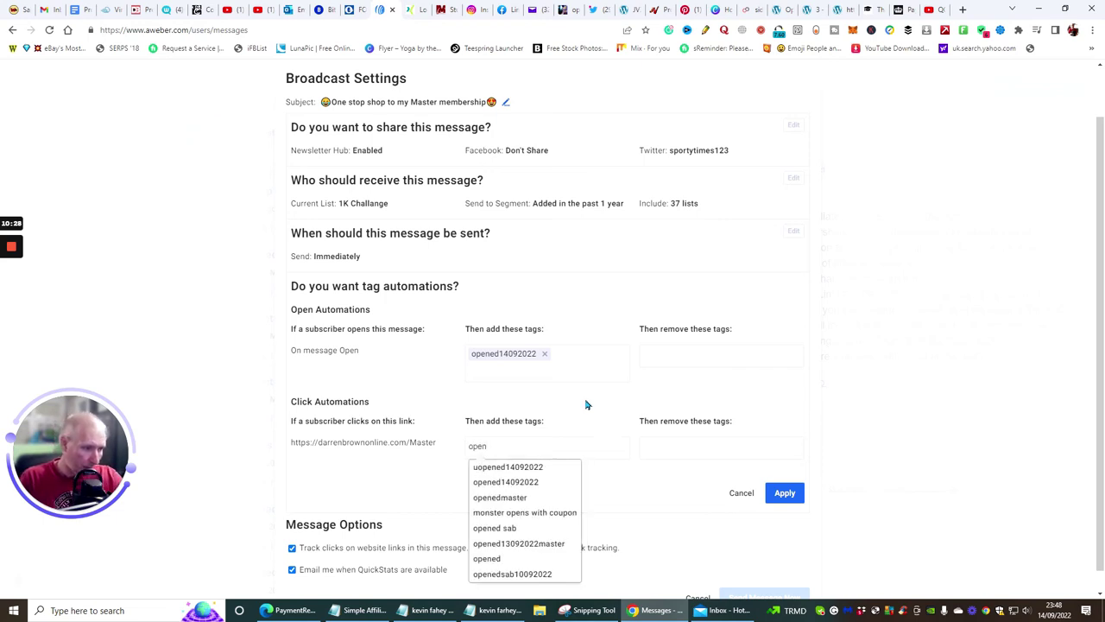
{"action": "left_click", "coordinate": [516, 499]}
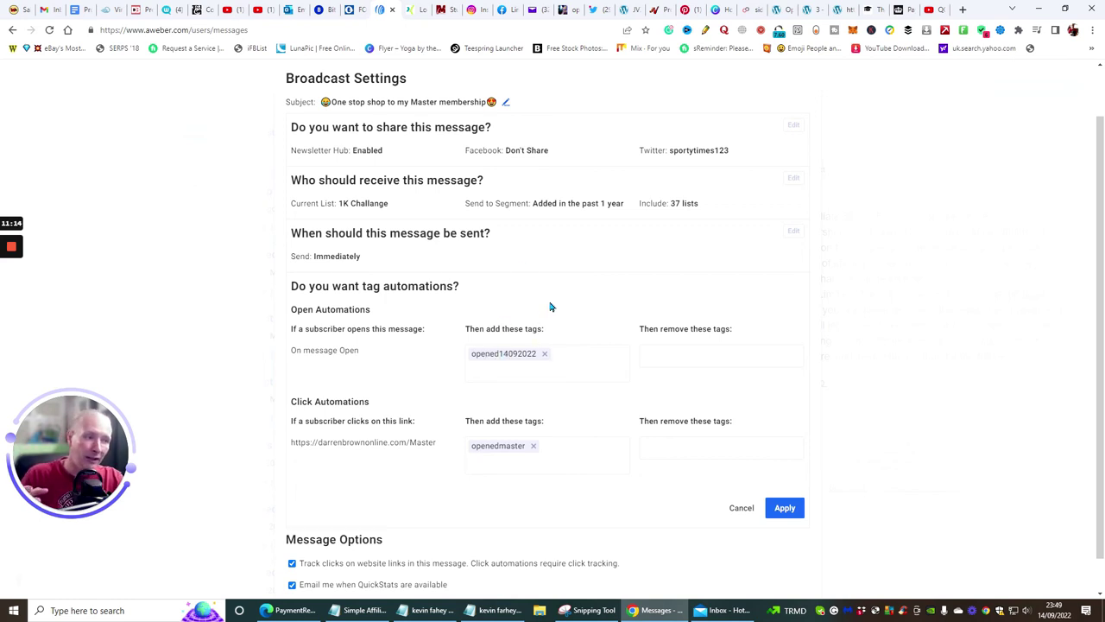
{"action": "left_click", "coordinate": [783, 509]}
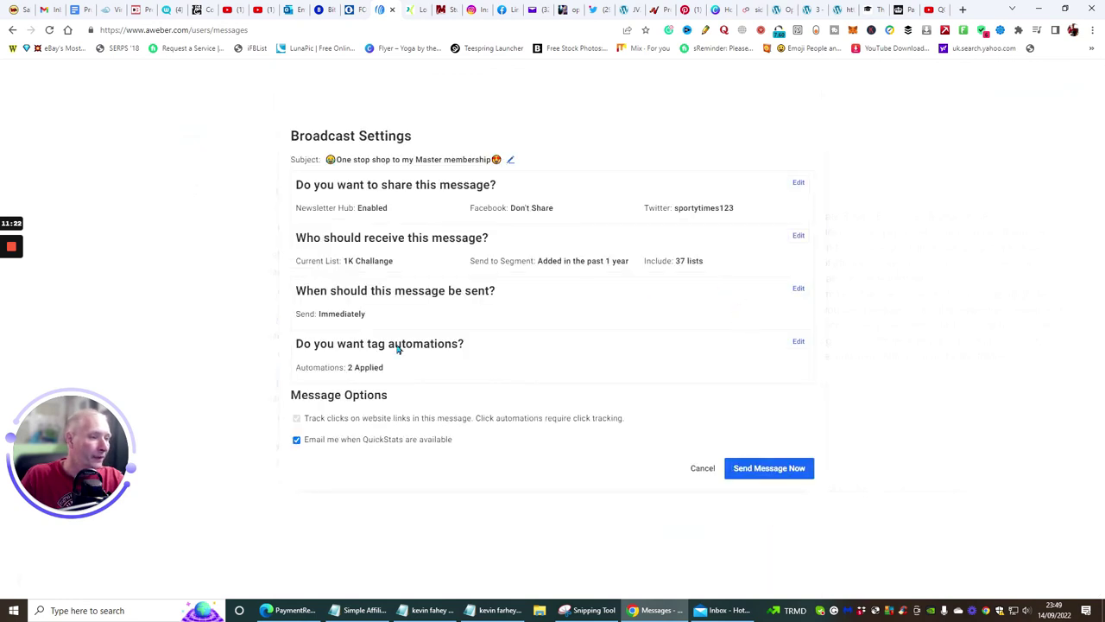
- Send the broadcast immediately and look through the open and click figures of the sent broadcasts
{"action": "left_click", "coordinate": [770, 469]}
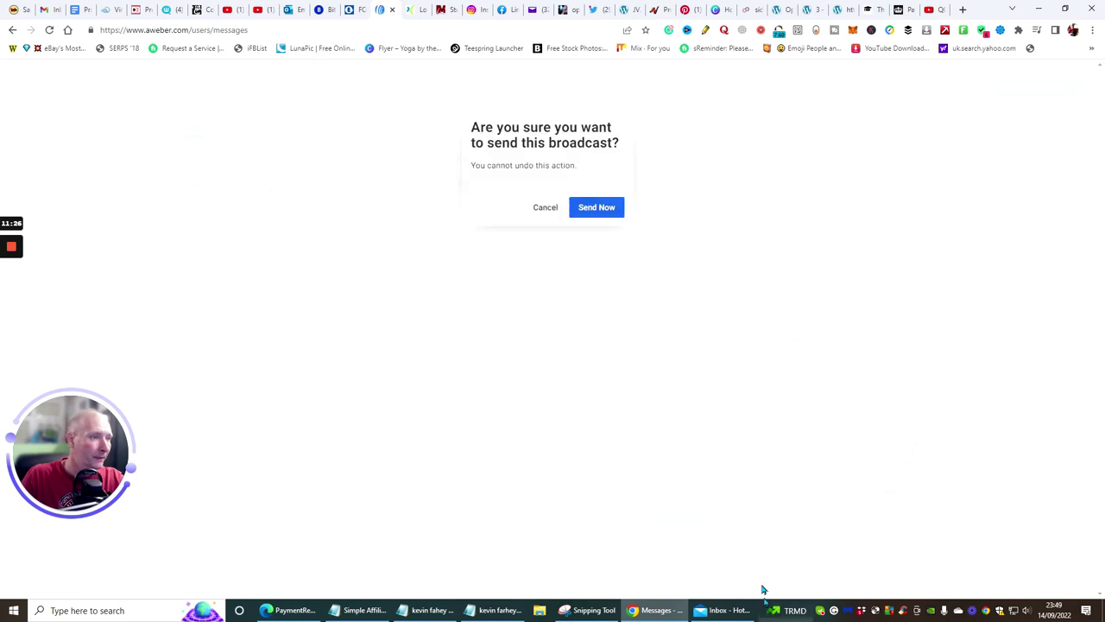
{"action": "left_click", "coordinate": [604, 208]}
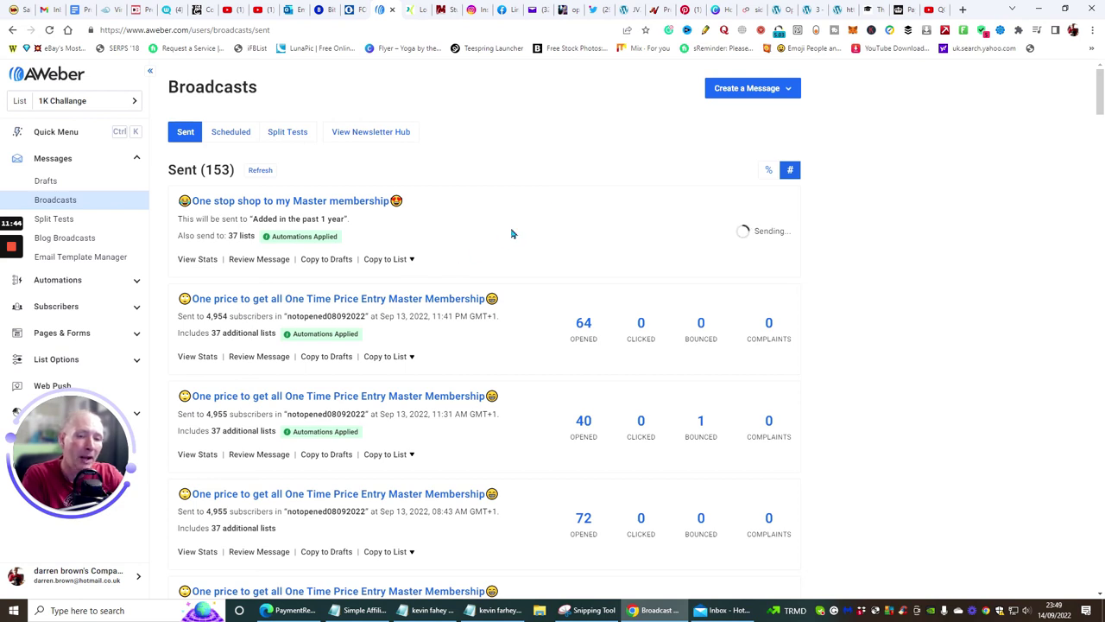
{"action": "scroll", "coordinate": [574, 388], "scroll_direction": "down", "scroll_amount": 4}
{"action": "scroll", "coordinate": [577, 378], "scroll_direction": "down", "scroll_amount": 15}
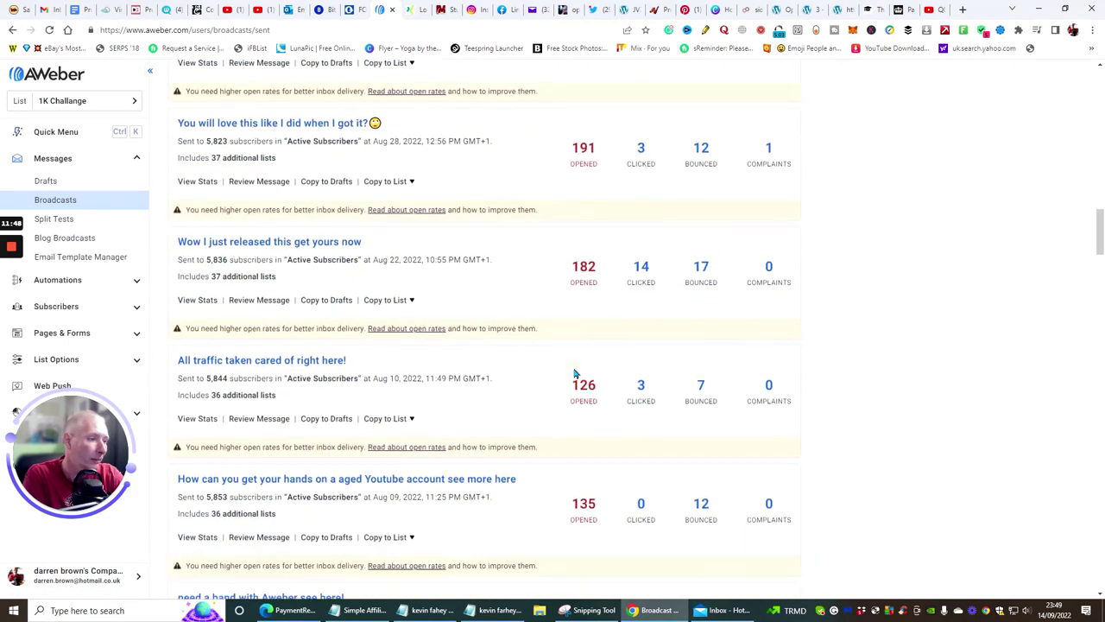
{"action": "scroll", "coordinate": [574, 373], "scroll_direction": "down", "scroll_amount": 8}
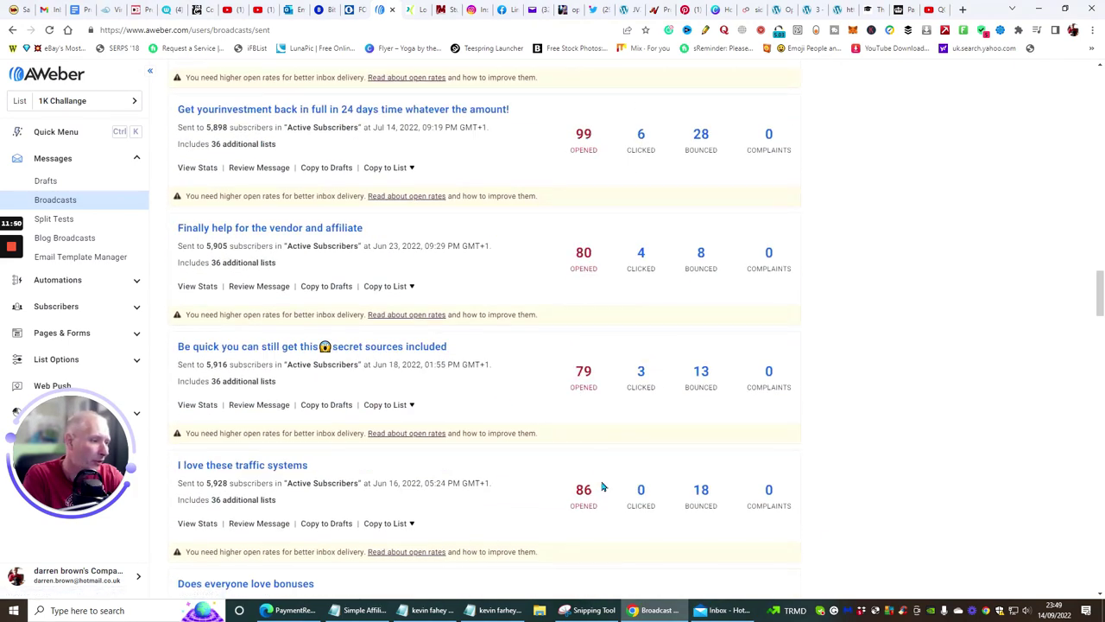
{"action": "scroll", "coordinate": [600, 475], "scroll_direction": "up", "scroll_amount": 18}
{"action": "scroll", "coordinate": [597, 453], "scroll_direction": "up", "scroll_amount": 15}
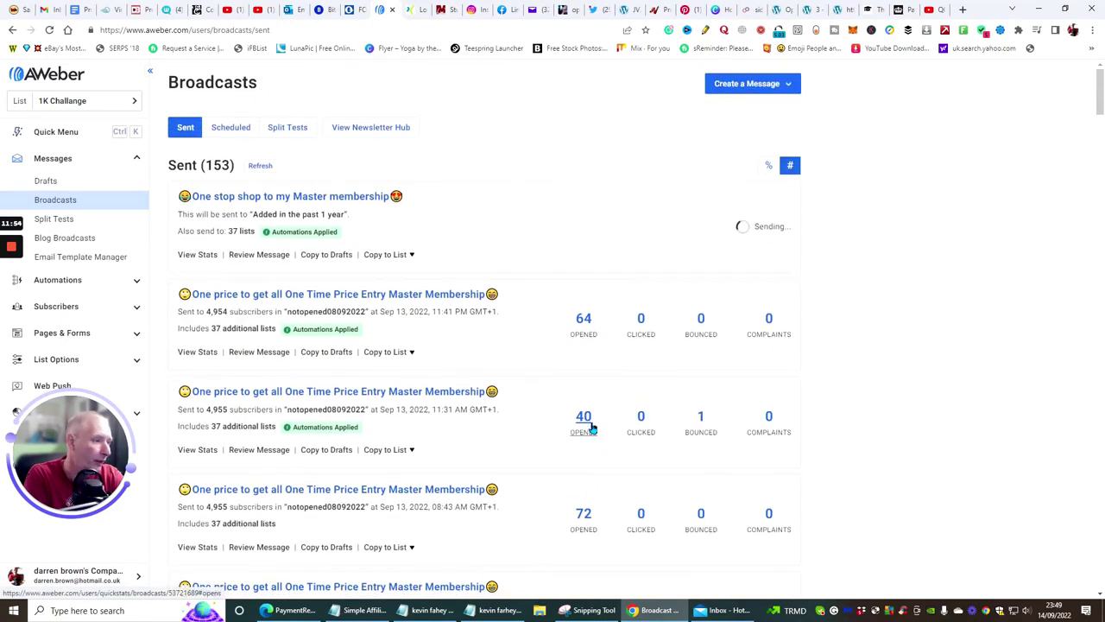
- Compare the opened, clicked and bounced figures of recent and older sent broadcasts, back to those from August 2022
{"action": "scroll", "coordinate": [593, 328], "scroll_direction": "down", "scroll_amount": 3}
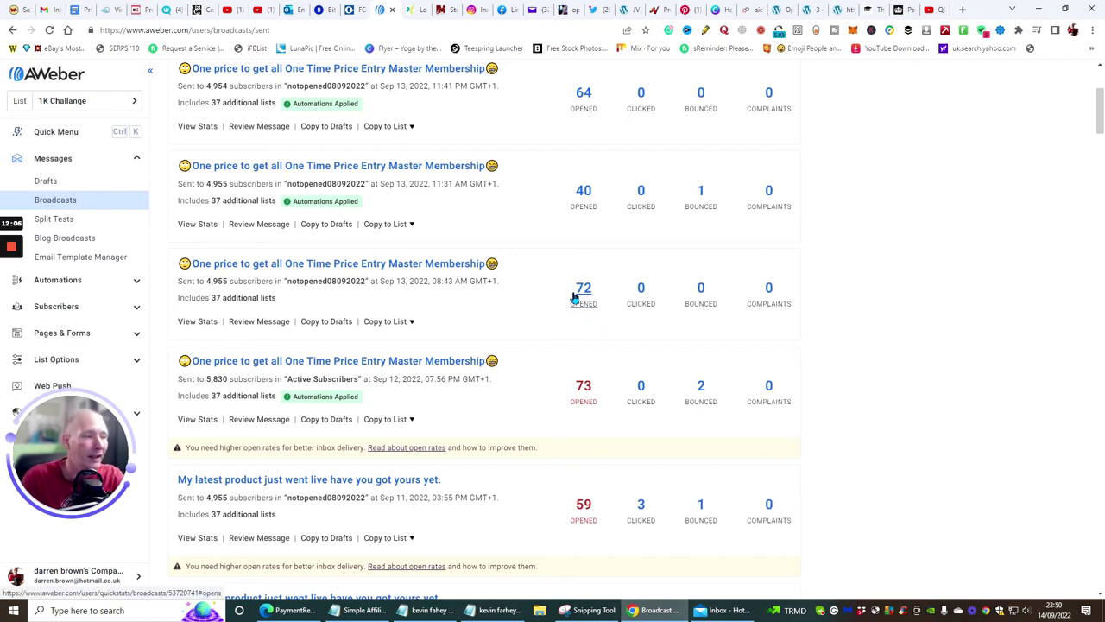
{"action": "scroll", "coordinate": [599, 288], "scroll_direction": "up", "scroll_amount": 3}
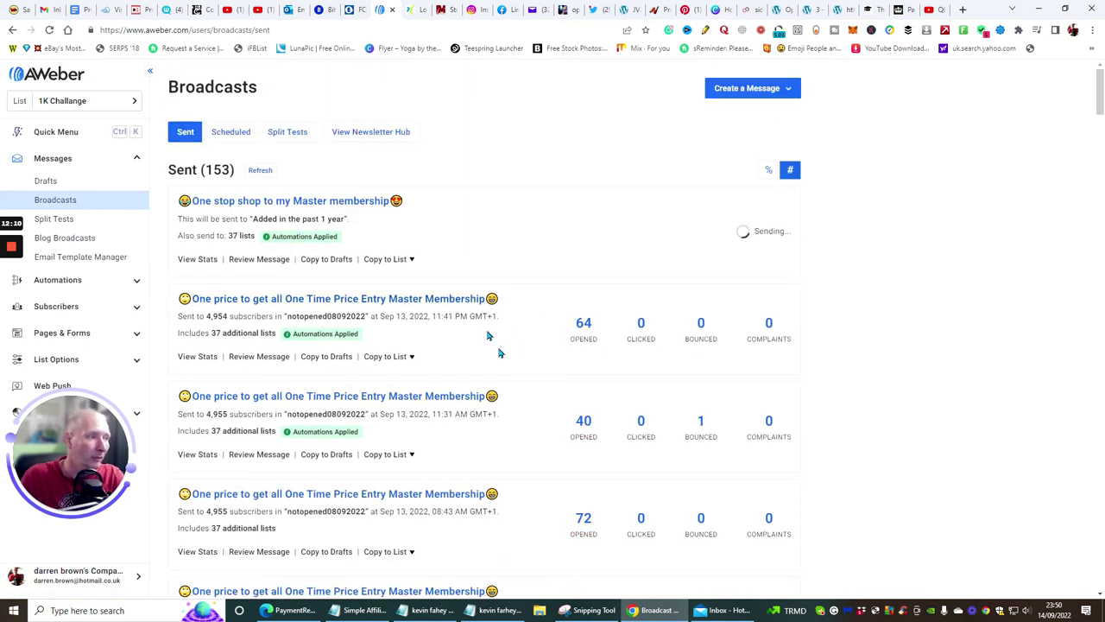
{"action": "scroll", "coordinate": [590, 380], "scroll_direction": "down", "scroll_amount": 6}
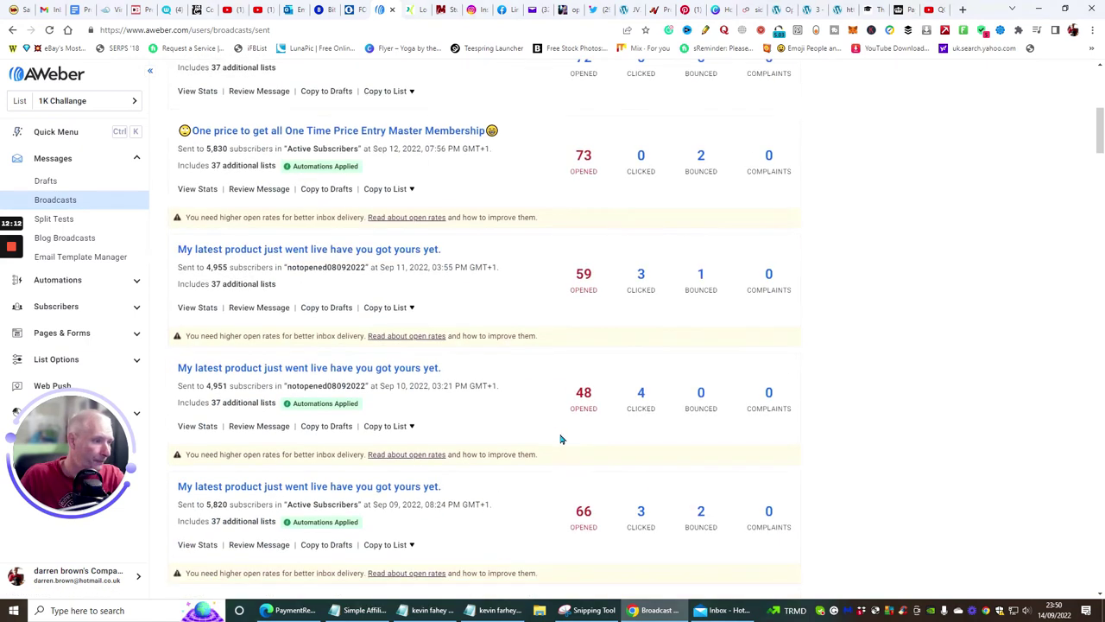
{"action": "scroll", "coordinate": [567, 390], "scroll_direction": "up", "scroll_amount": 6}
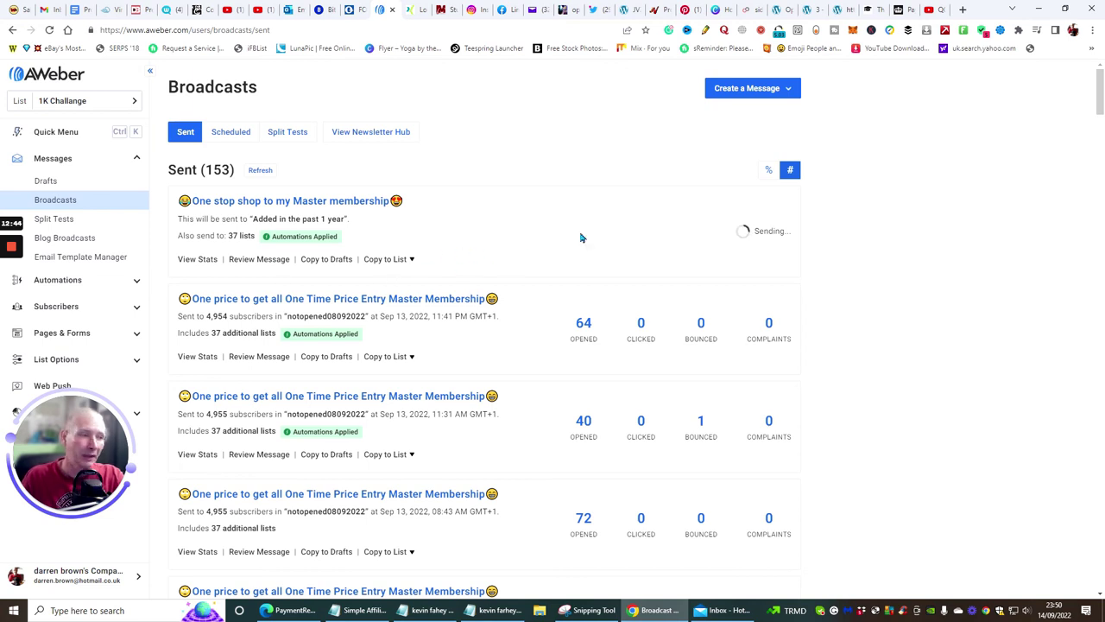
{"action": "scroll", "coordinate": [441, 337], "scroll_direction": "down", "scroll_amount": 15}
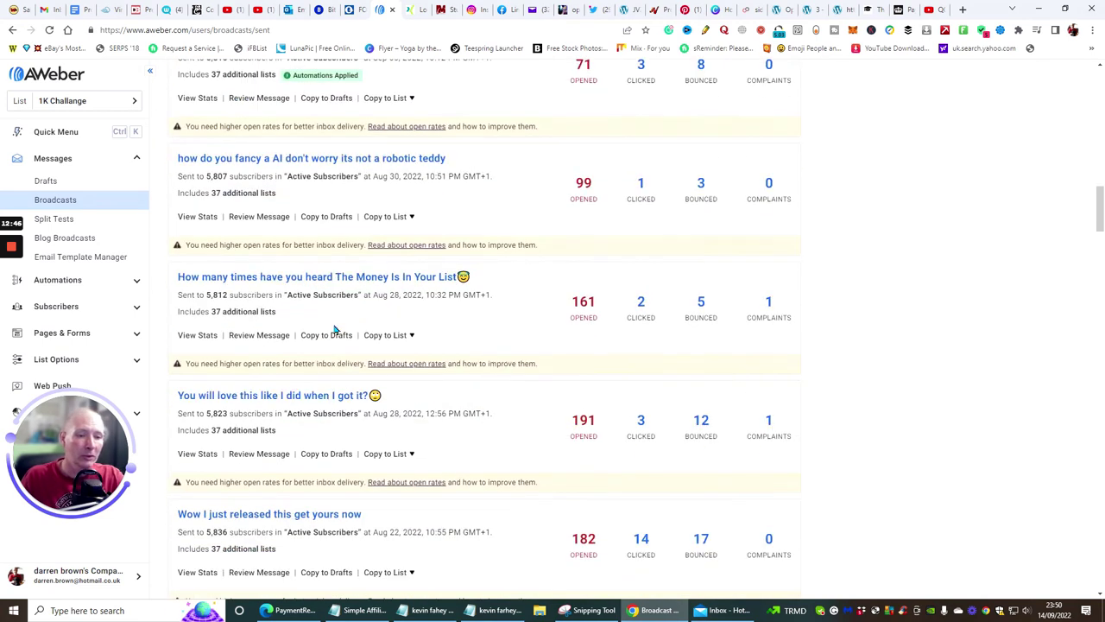
{"action": "scroll", "coordinate": [335, 329], "scroll_direction": "up", "scroll_amount": 15}
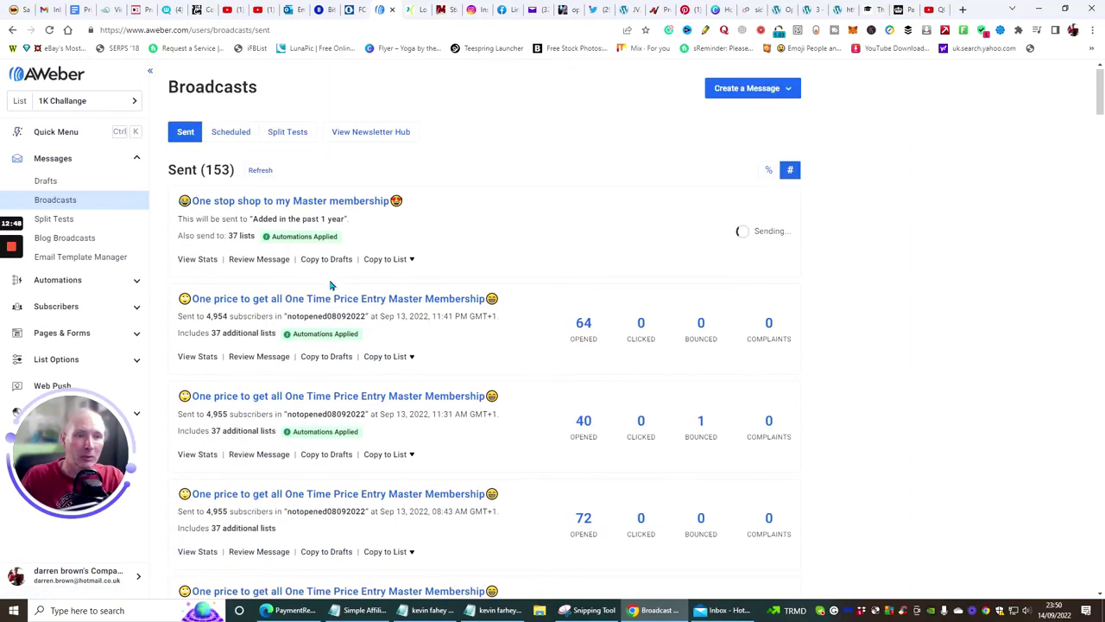